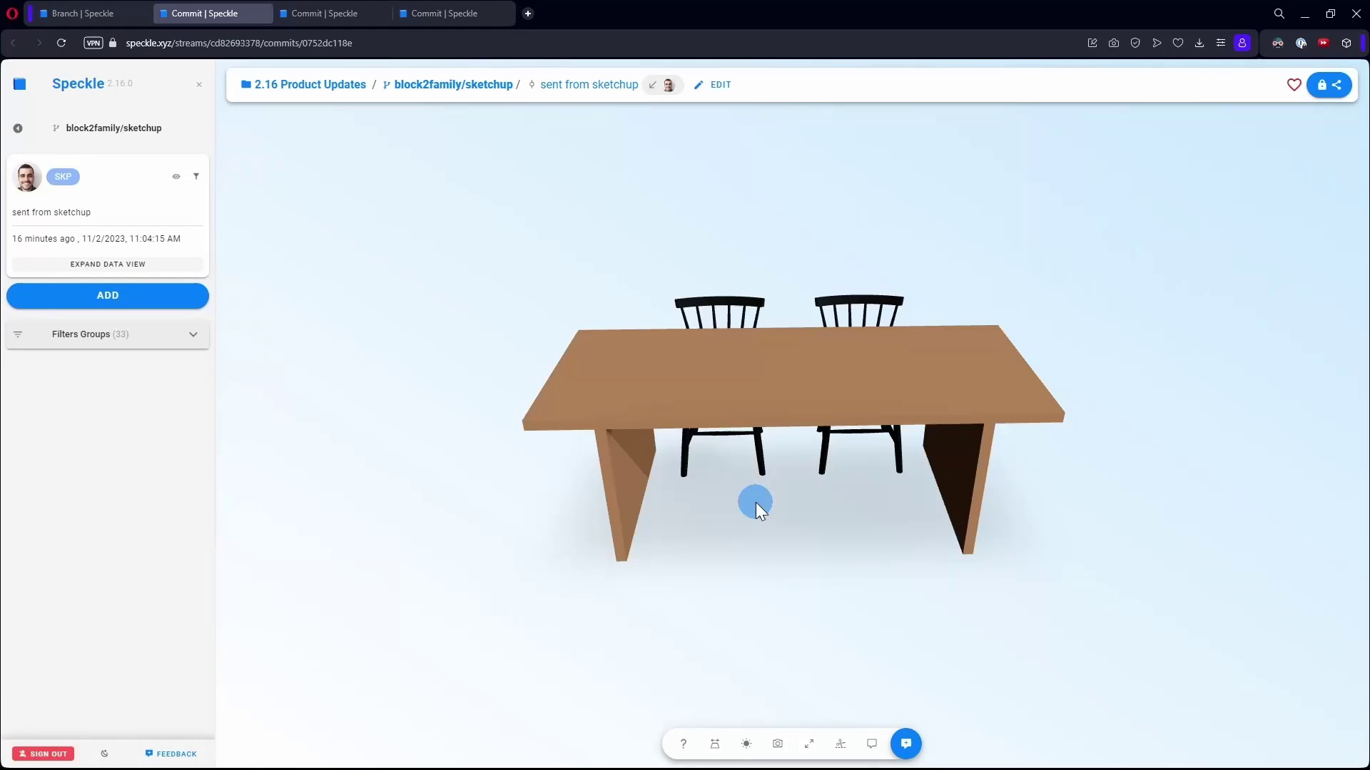
Orbit the sent table in the web viewer and confirm in SketchUp it is one Dining table component
mouse_move(756, 502)
mouse_down()
mouse_move(871, 526)
mouse_move(700, 483)
mouse_move(487, 503)
mouse_move(851, 530)
mouse_move(960, 507)
mouse_up()
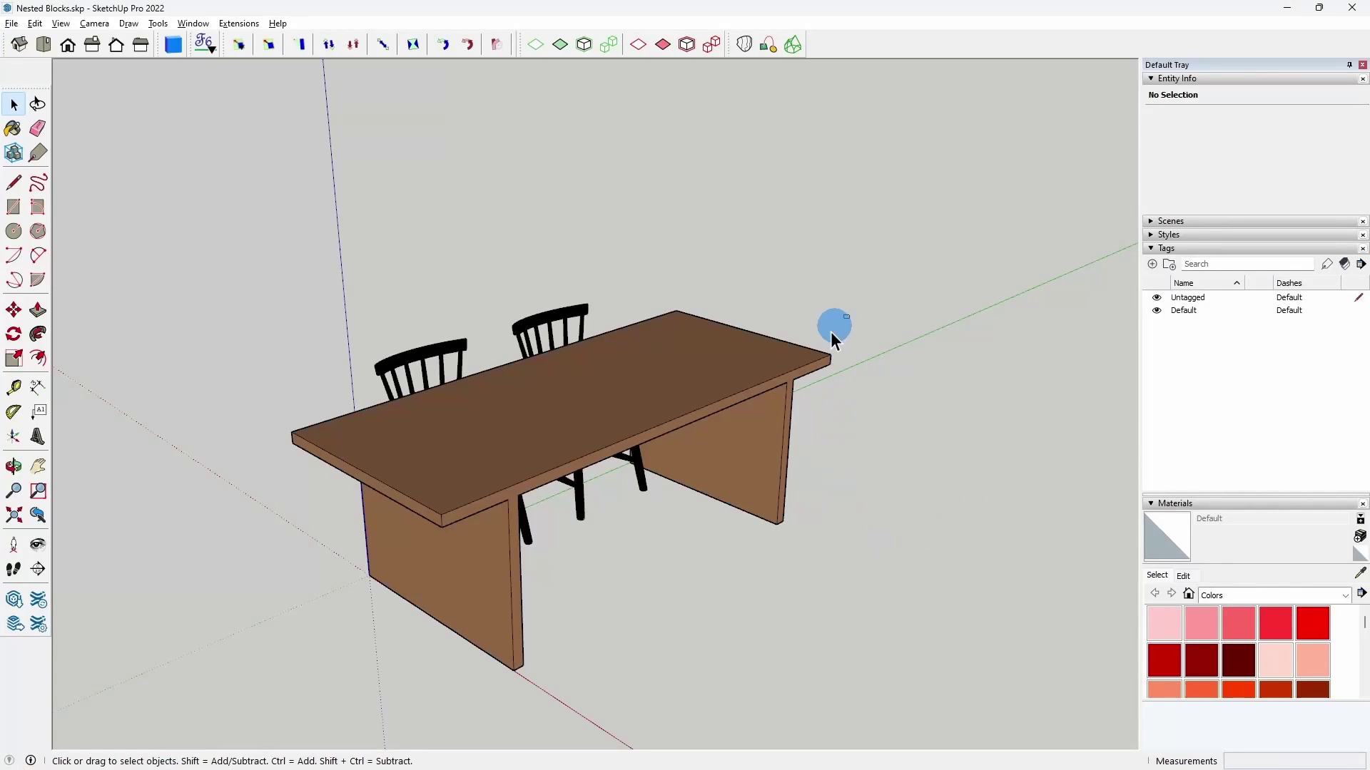
click(692, 440)
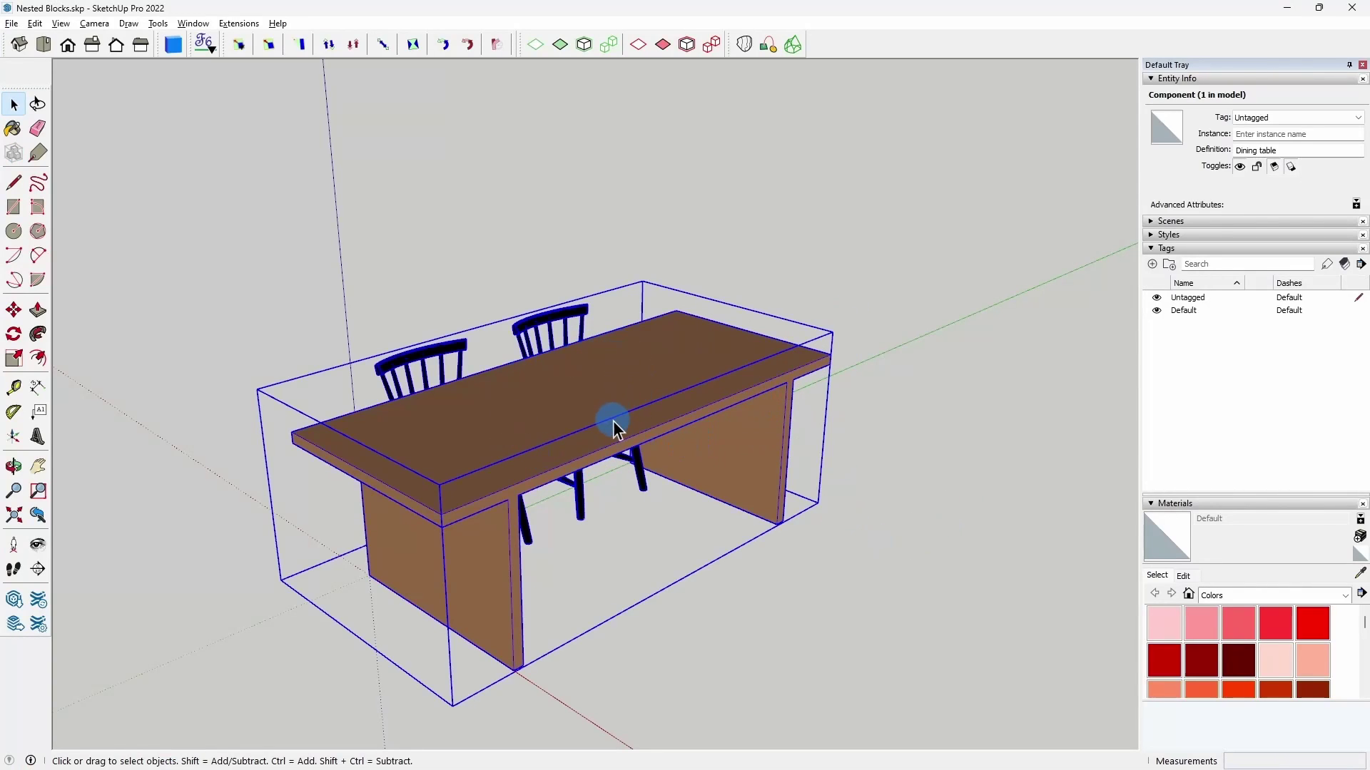
click(483, 250)
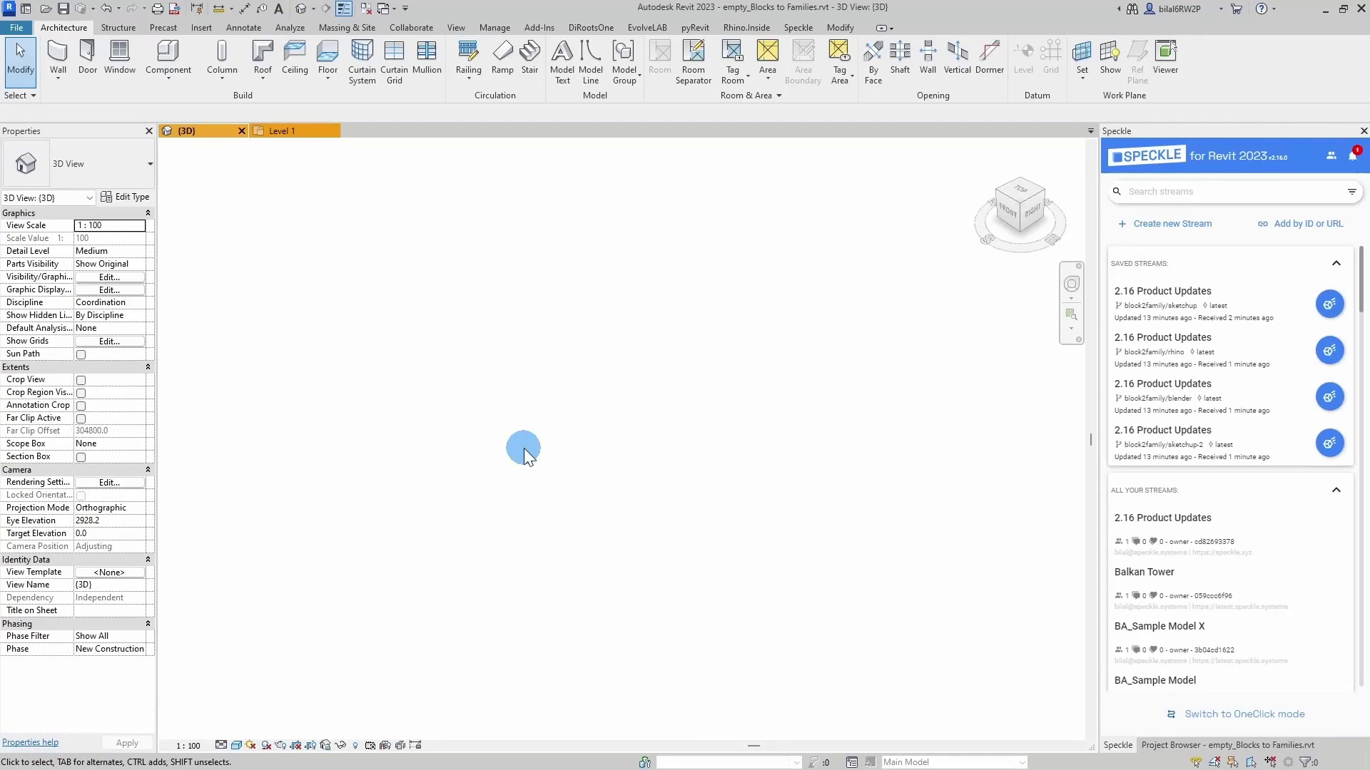
Receive the block2family/sketchup stream and check the table came in as a Dining table generic model
click(1330, 306)
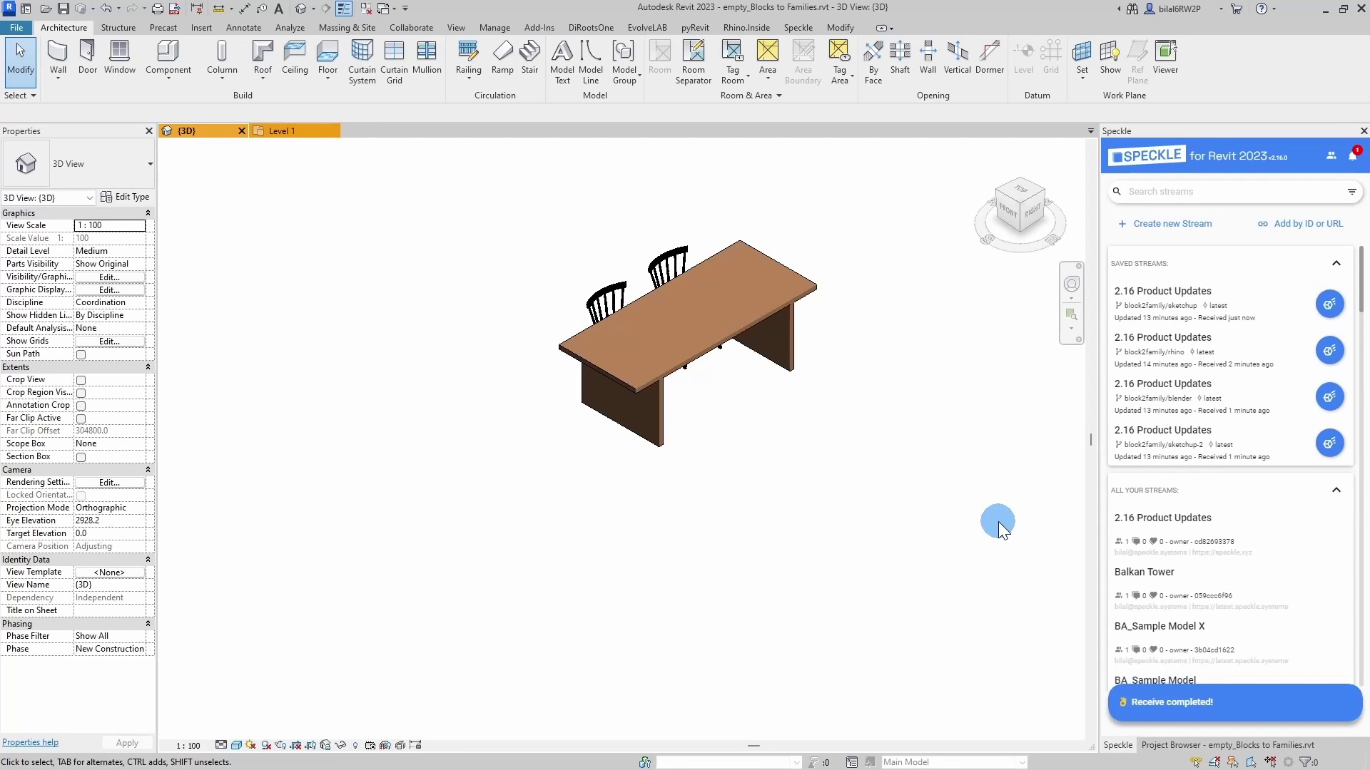
scroll(700, 332, up, 3)
click(717, 377)
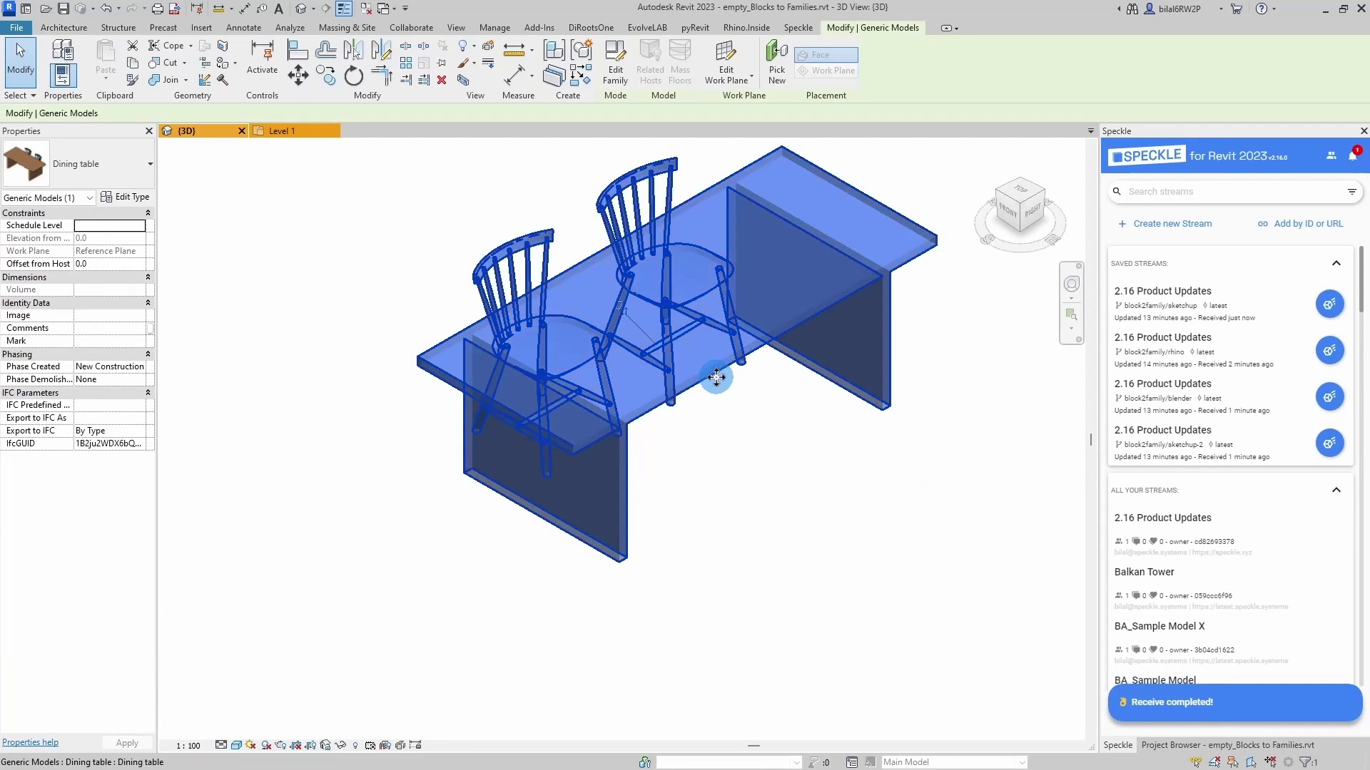
shift+middle_drag(716, 377, 729, 228)
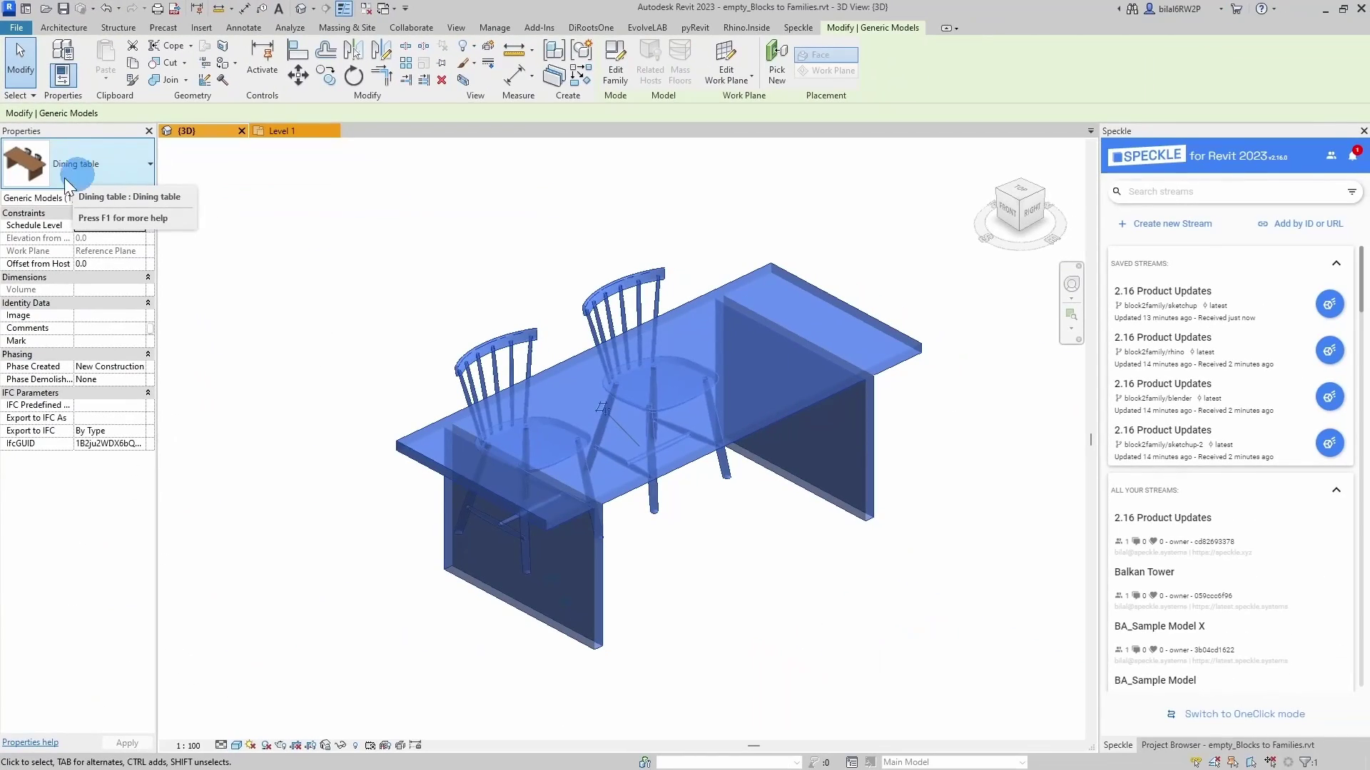
click(289, 280)
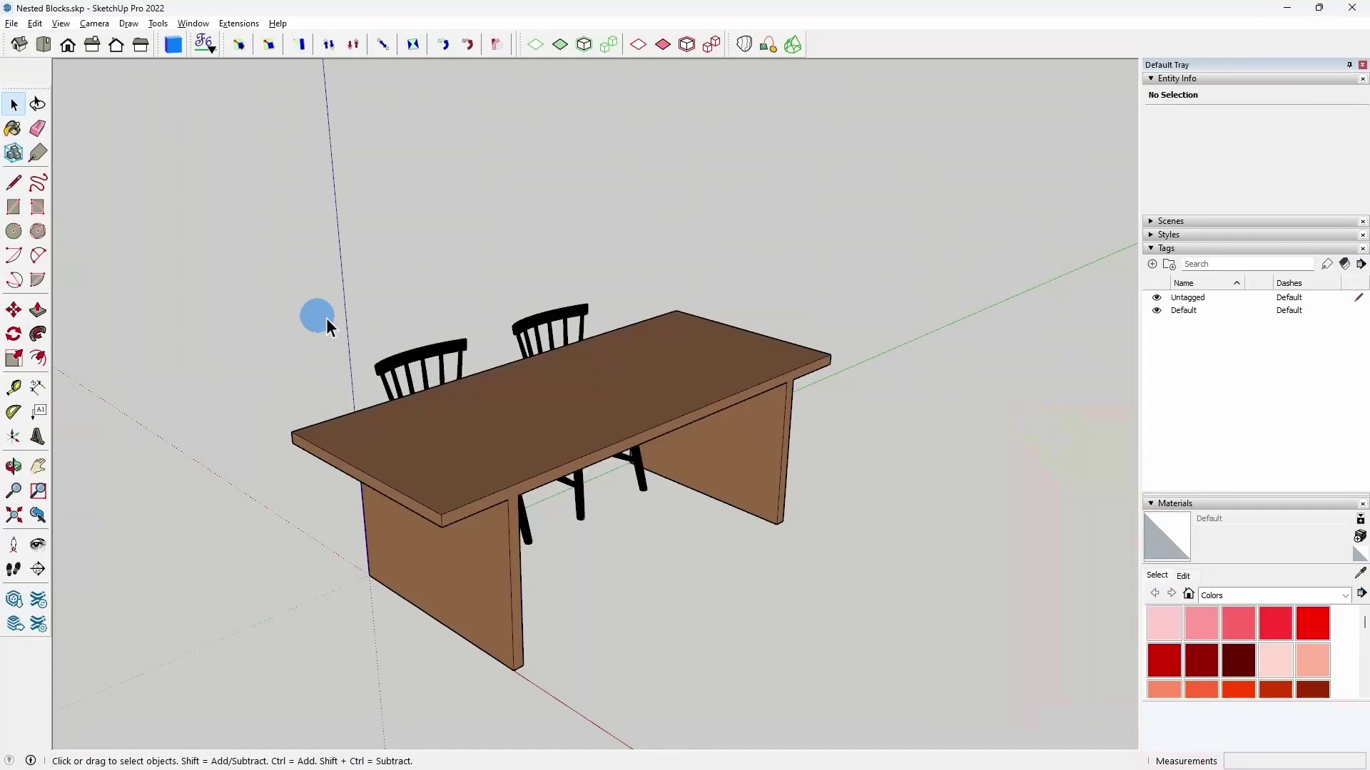
Select the whole table in SketchUp and read its Dining table definition in Entity Info
drag(579, 400, 579, 400)
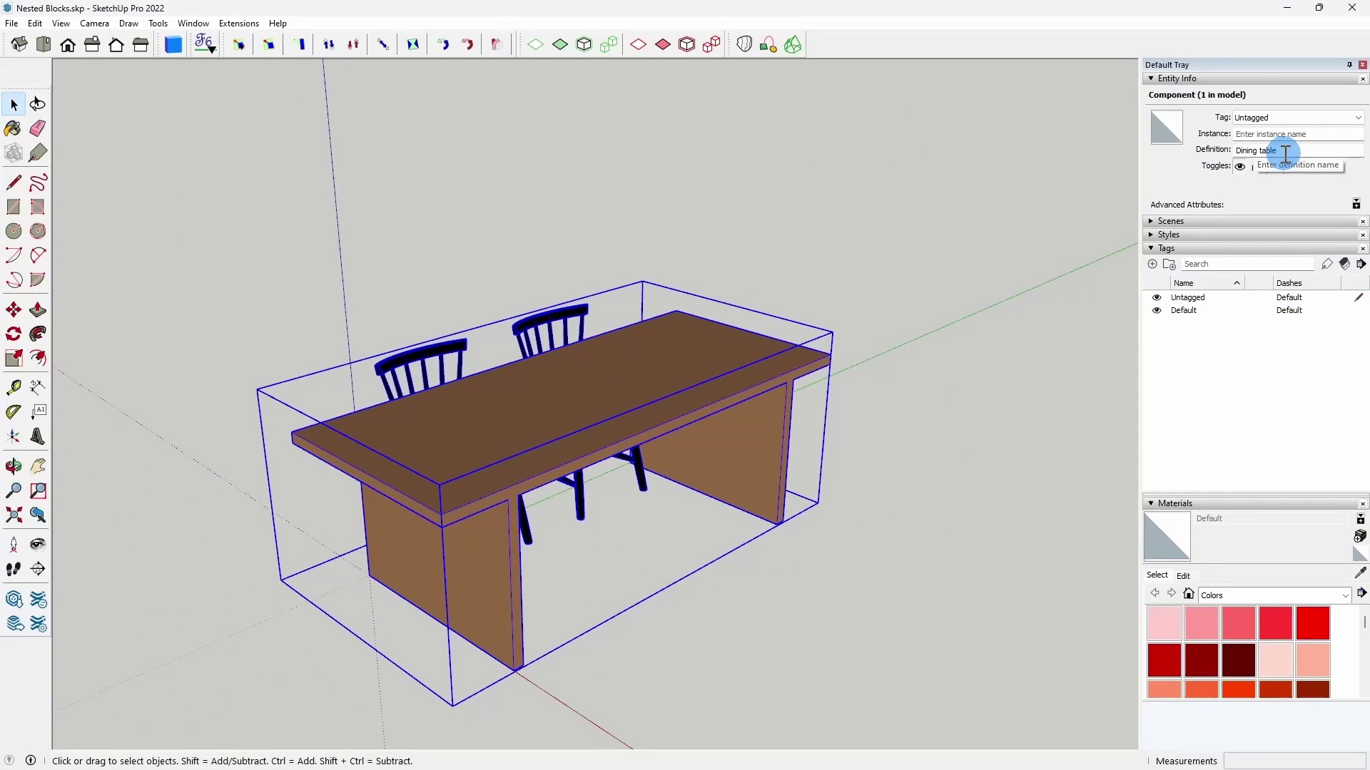
click(868, 223)
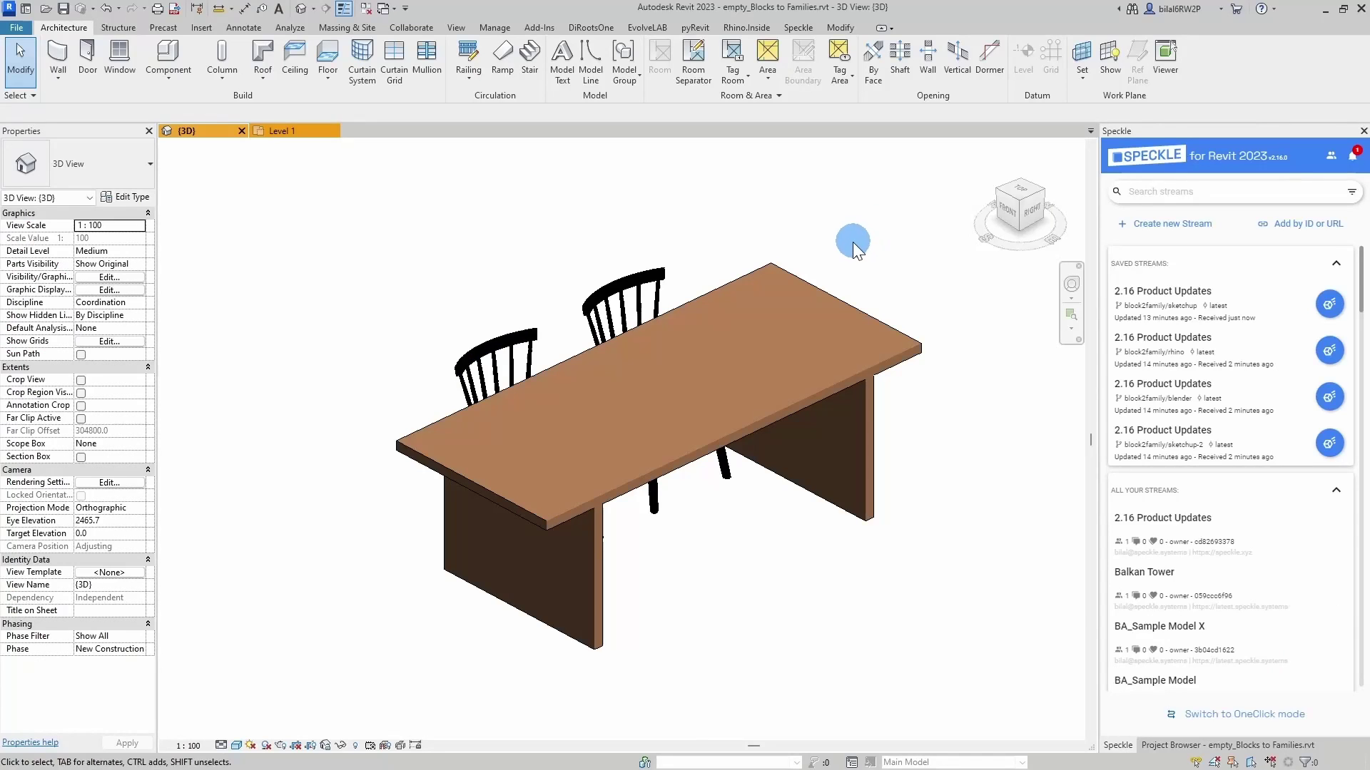
Browse the received table's type list in Properties, showing Component#1 and Dining table
click(766, 324)
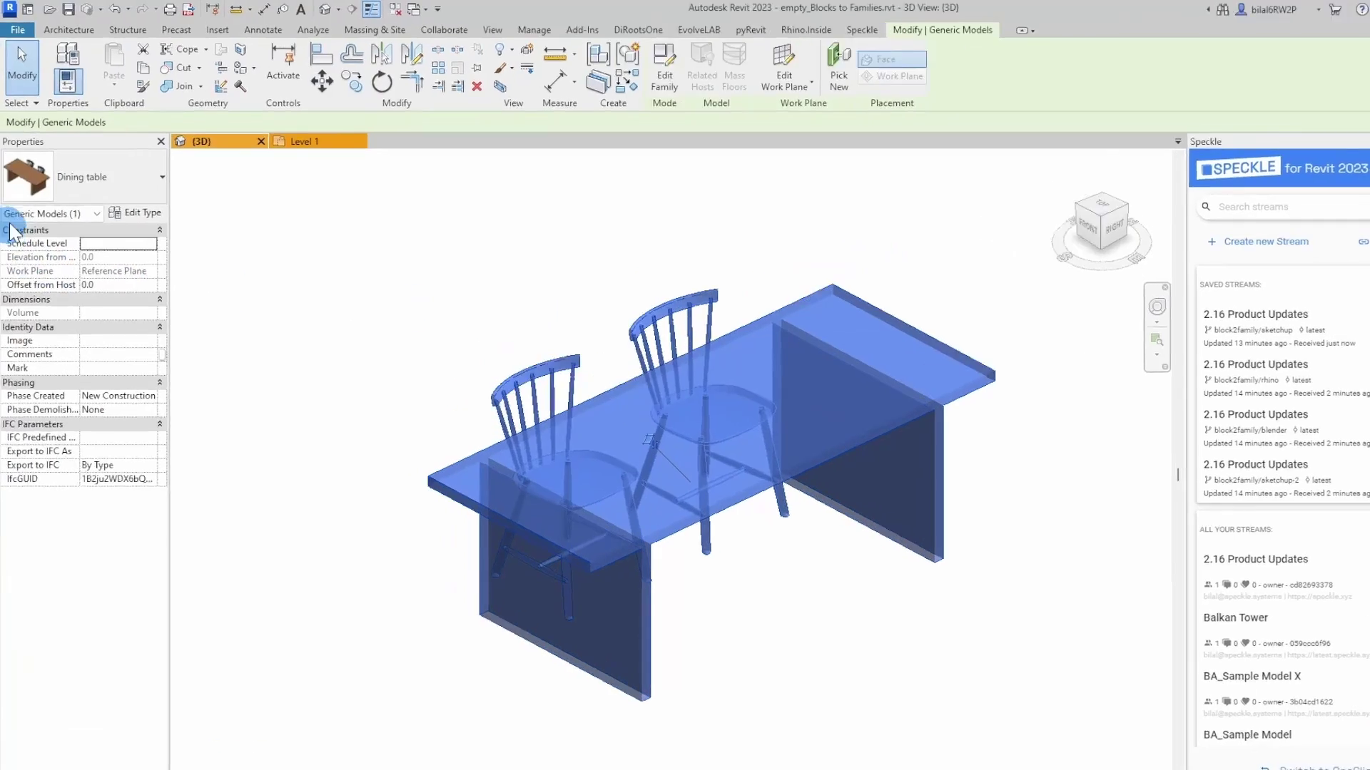
click(28, 177)
click(150, 354)
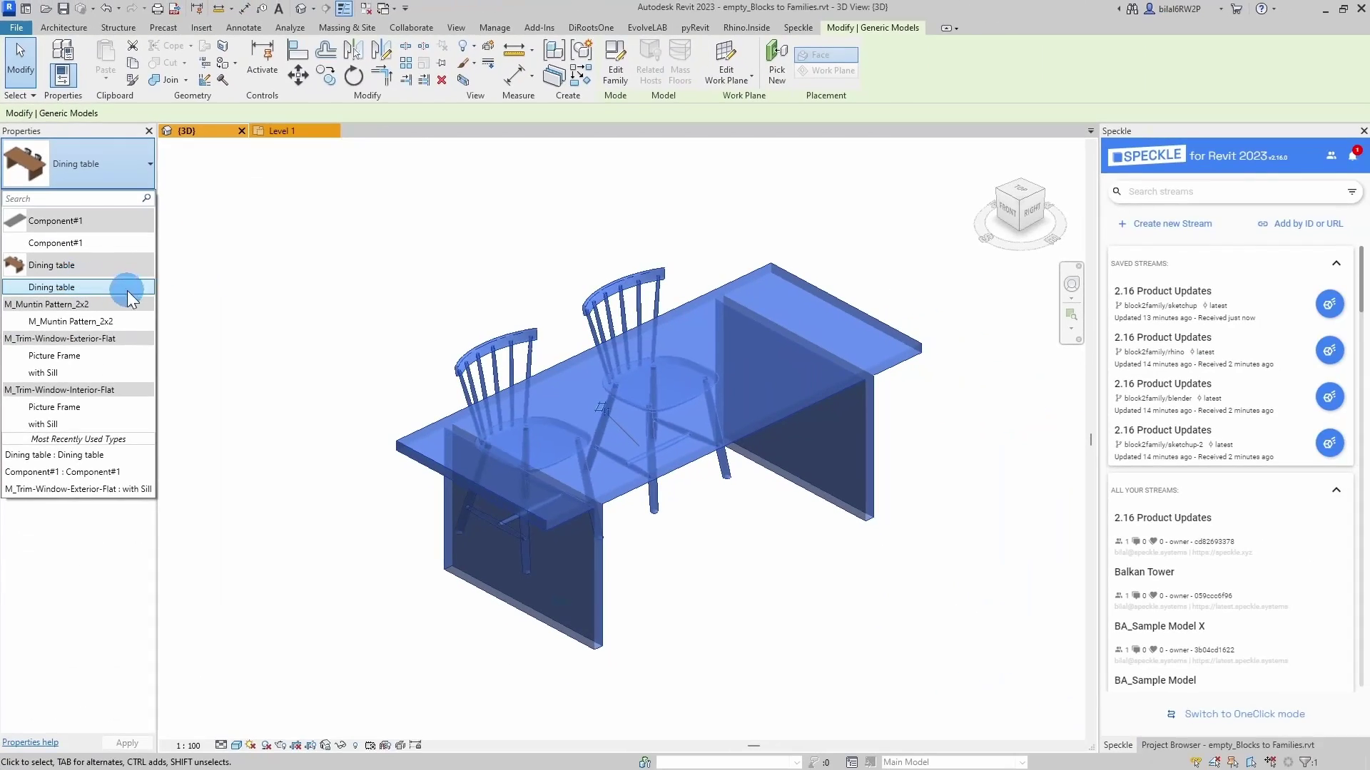
click(569, 605)
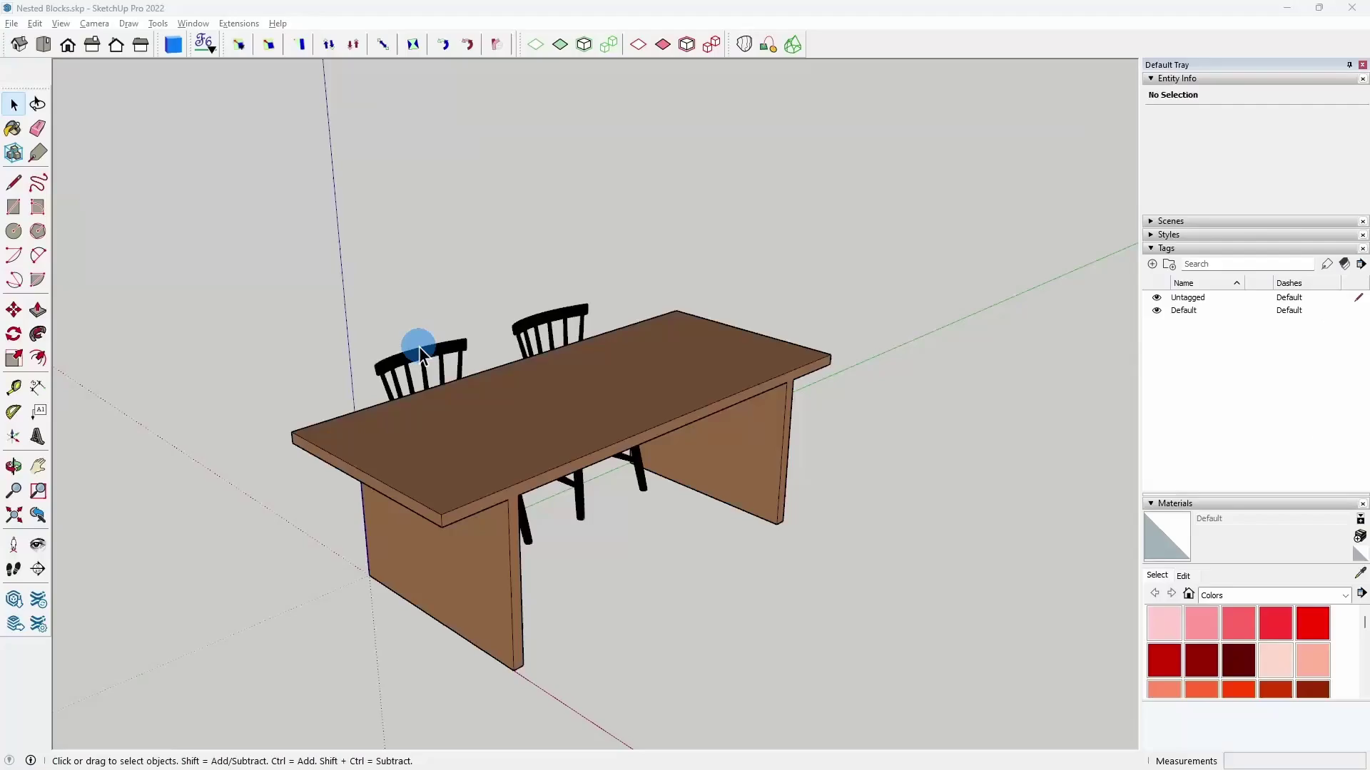
Edit the outer block and inspect the table group and both Component#1 chairs in Entity Info
double_click(559, 455)
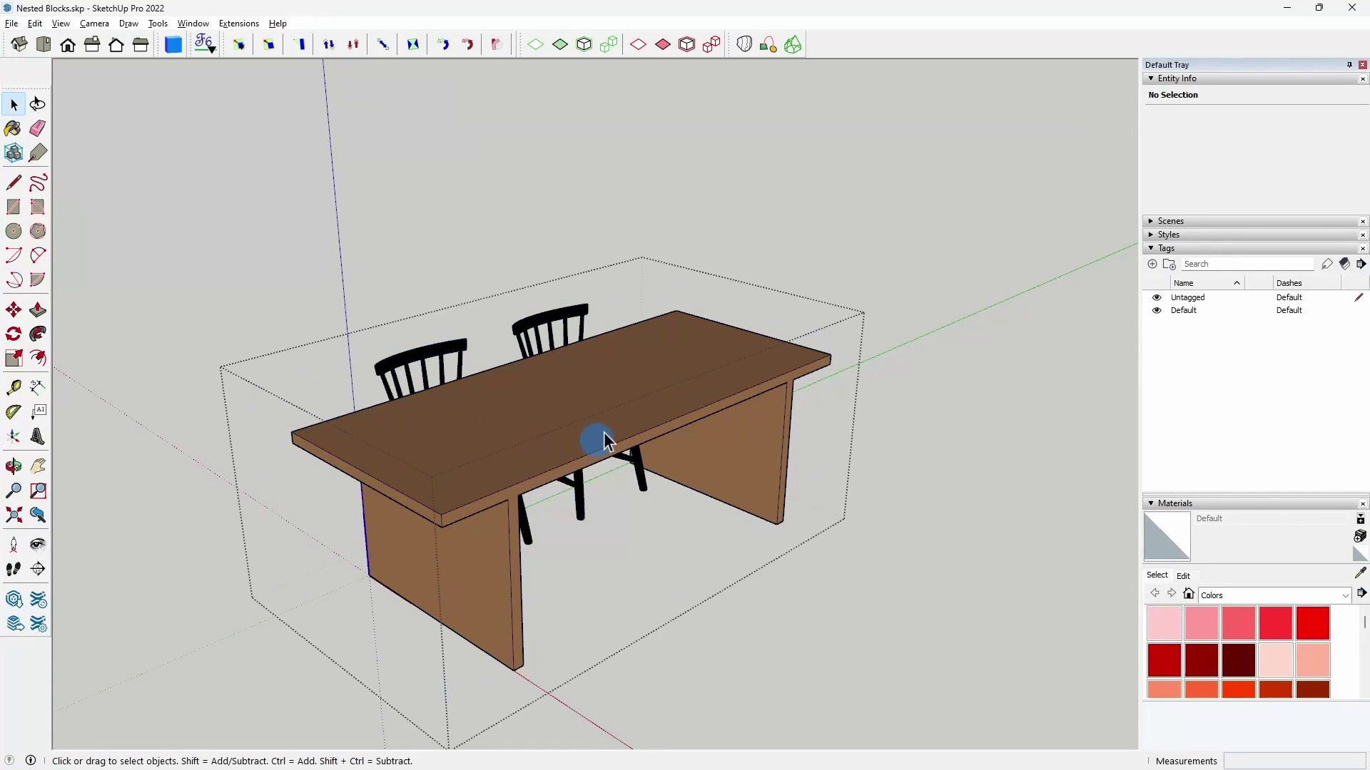
click(520, 468)
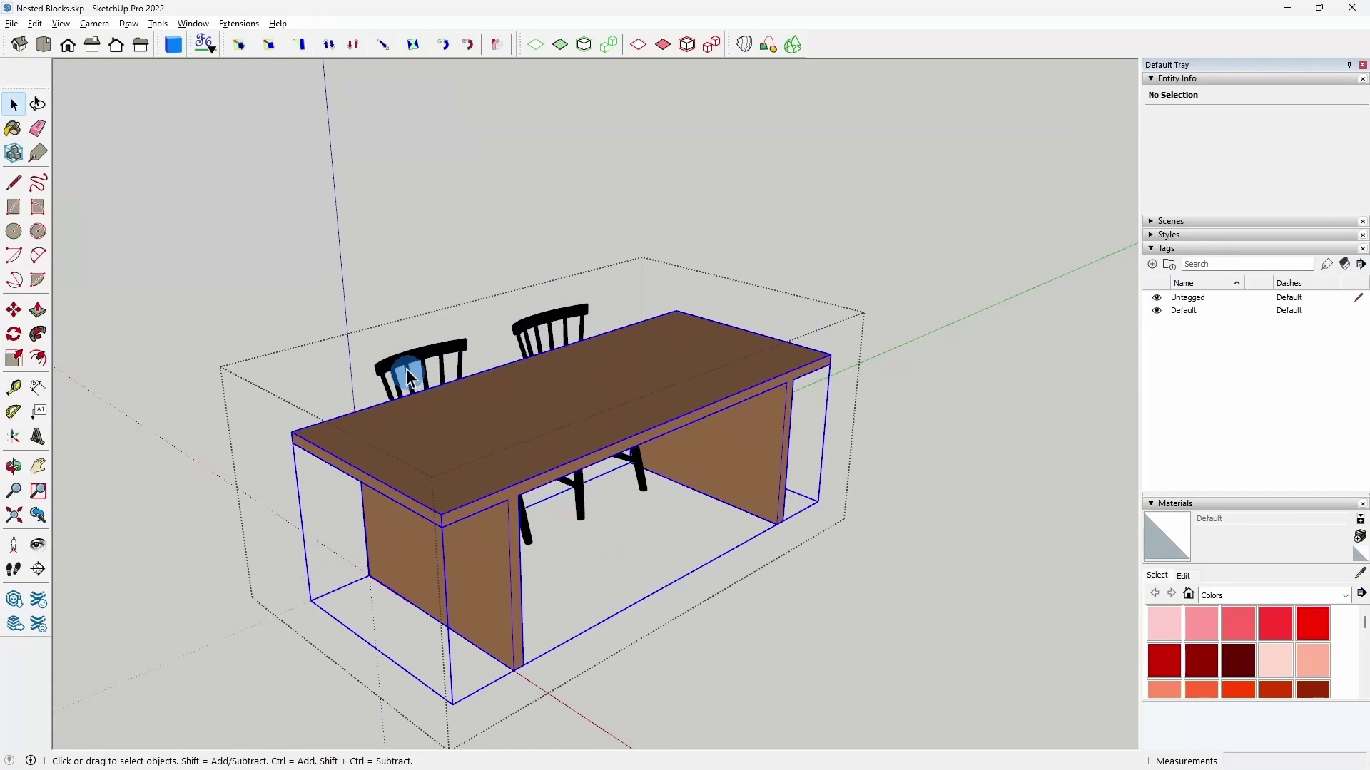
click(469, 346)
click(536, 328)
click(545, 427)
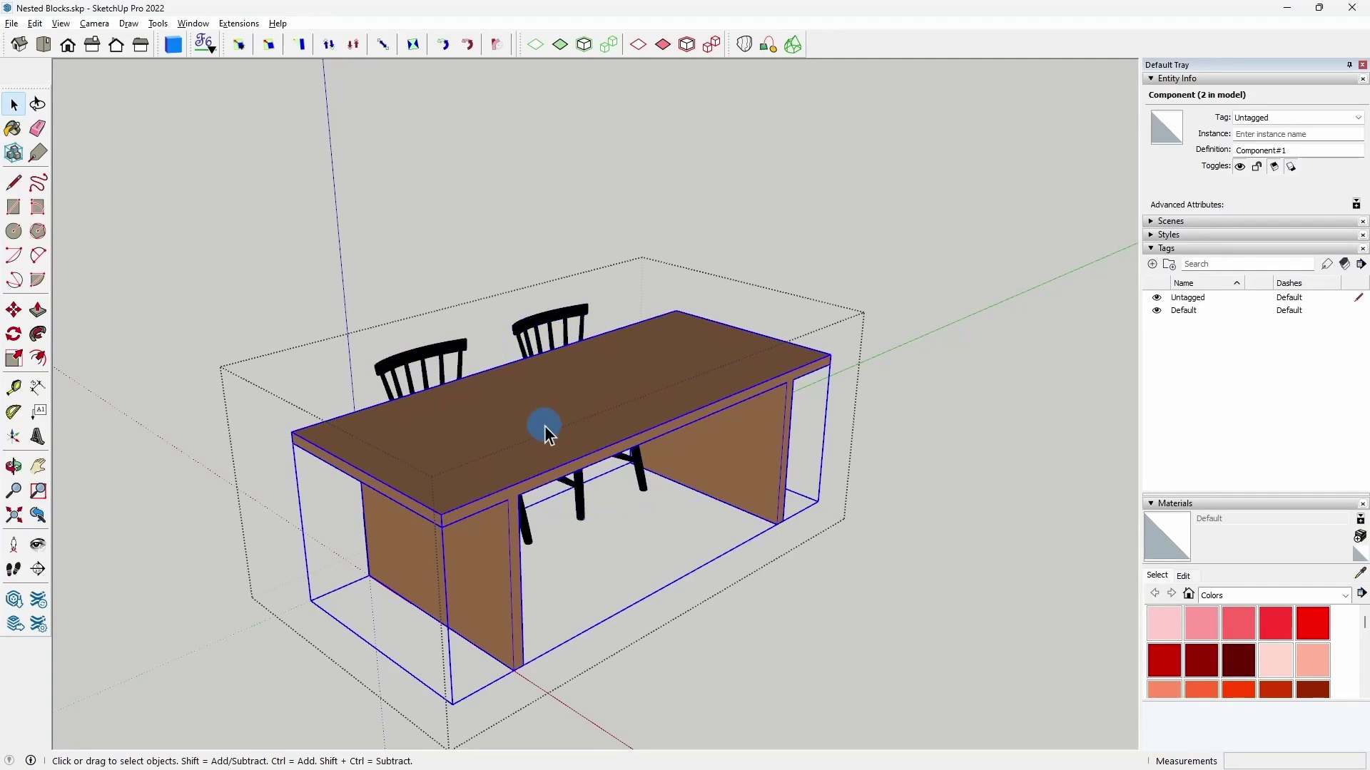
click(425, 352)
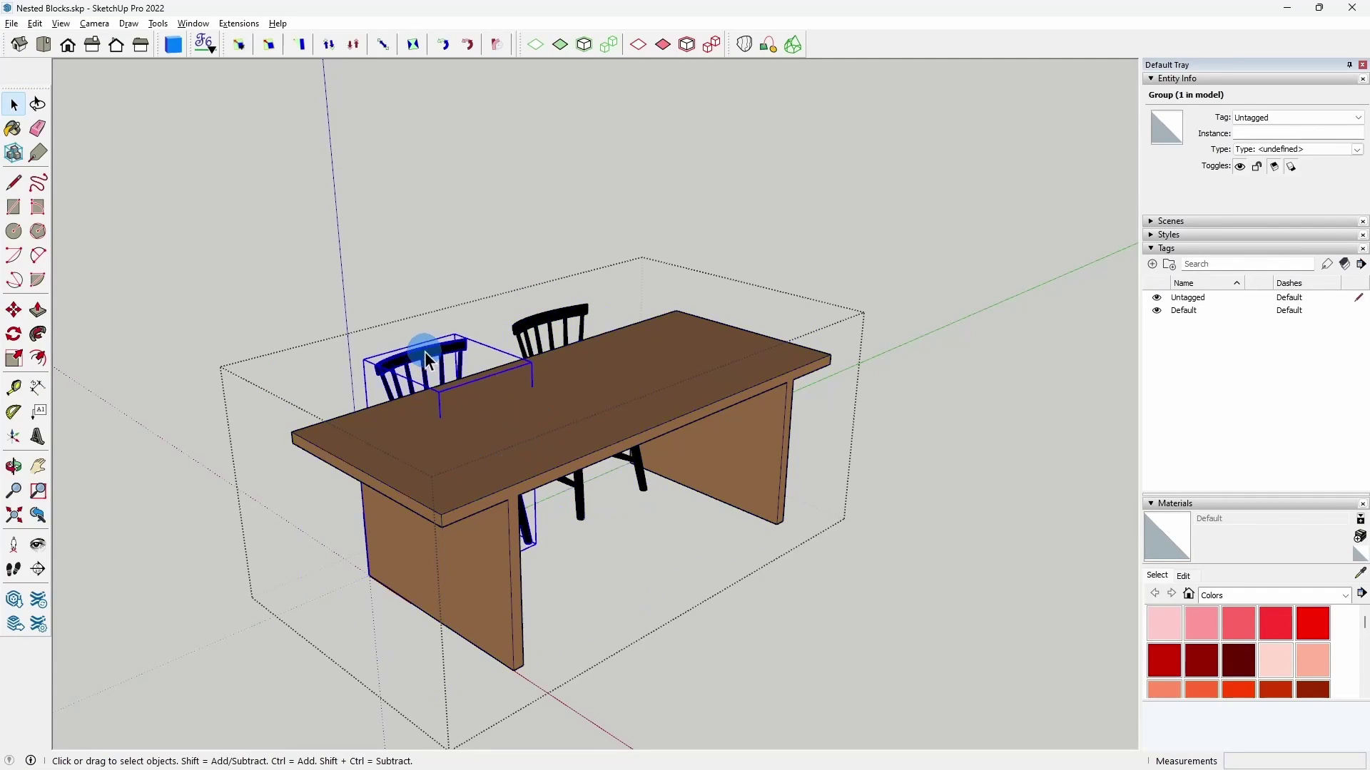
click(528, 320)
click(465, 271)
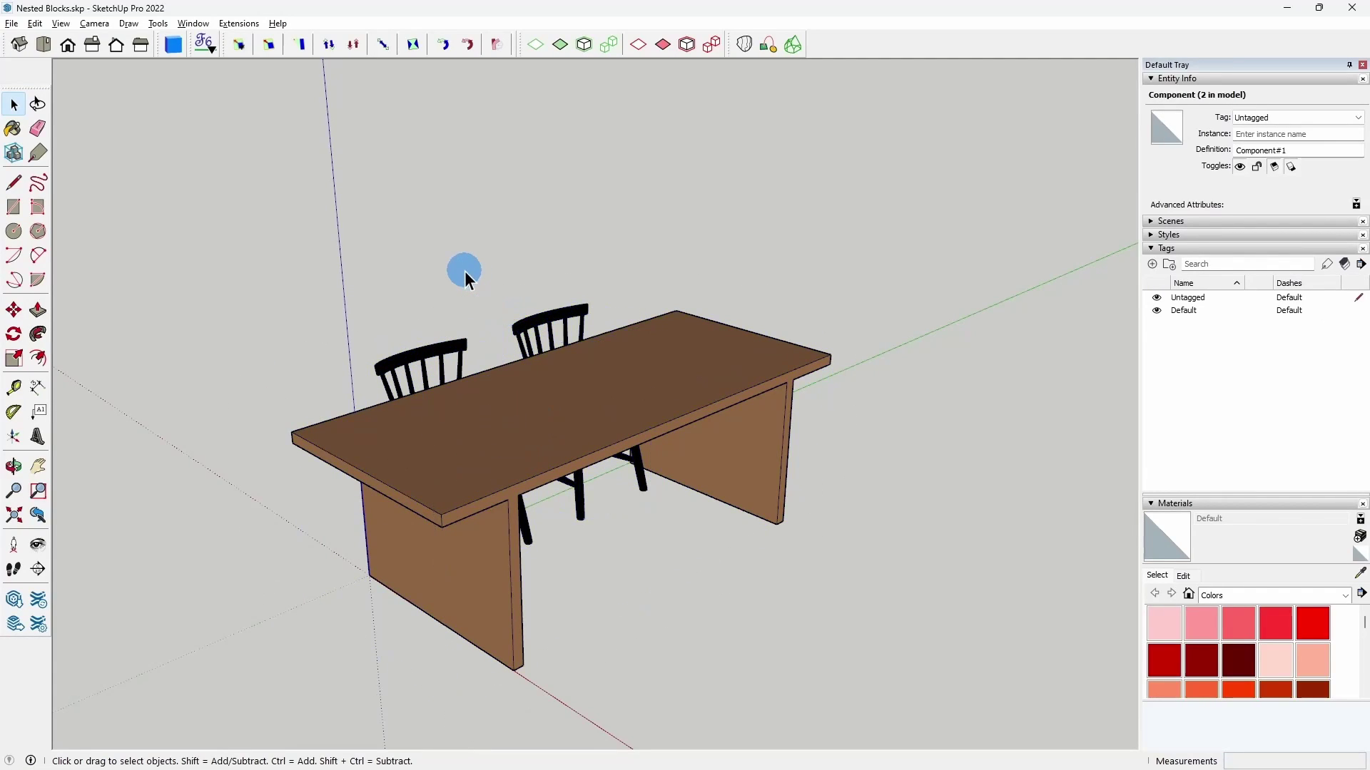
Open the selected Dining table family in the Family Editor
click(476, 350)
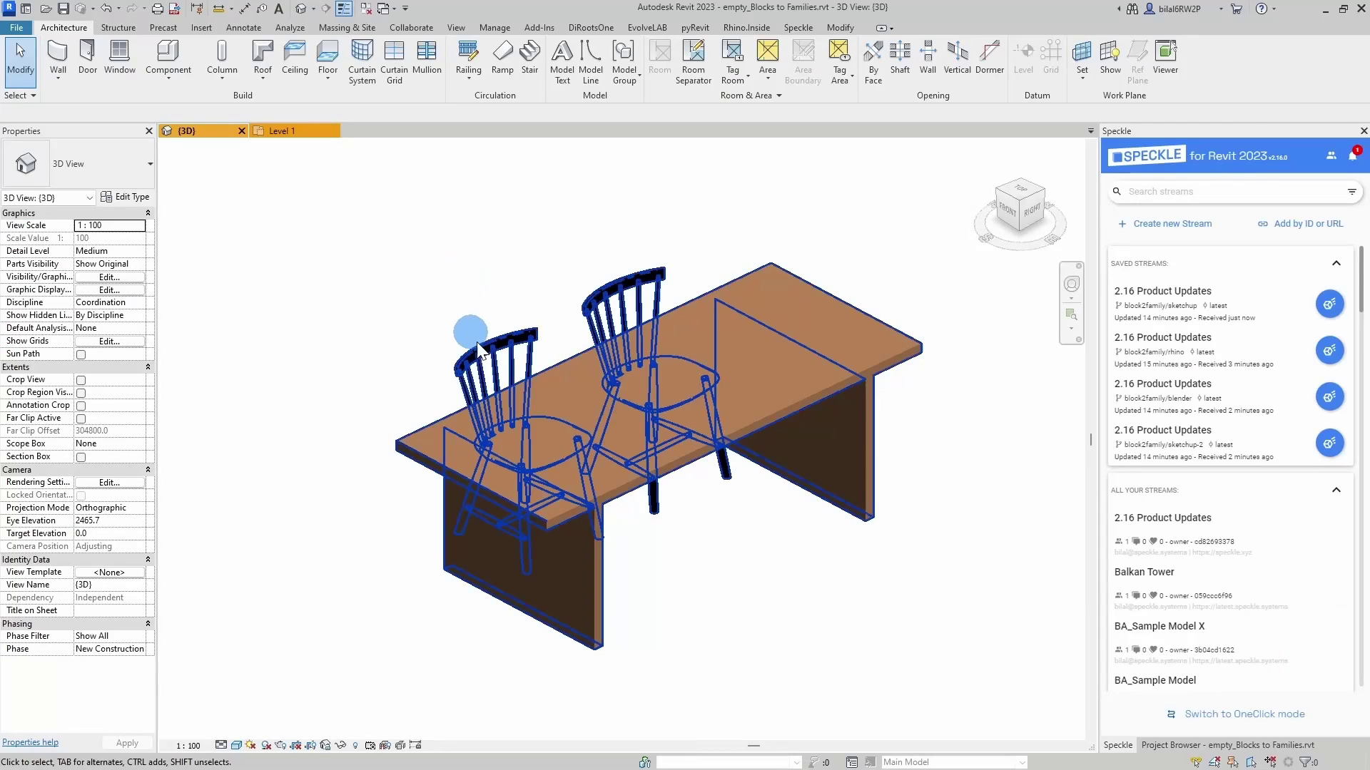
click(528, 392)
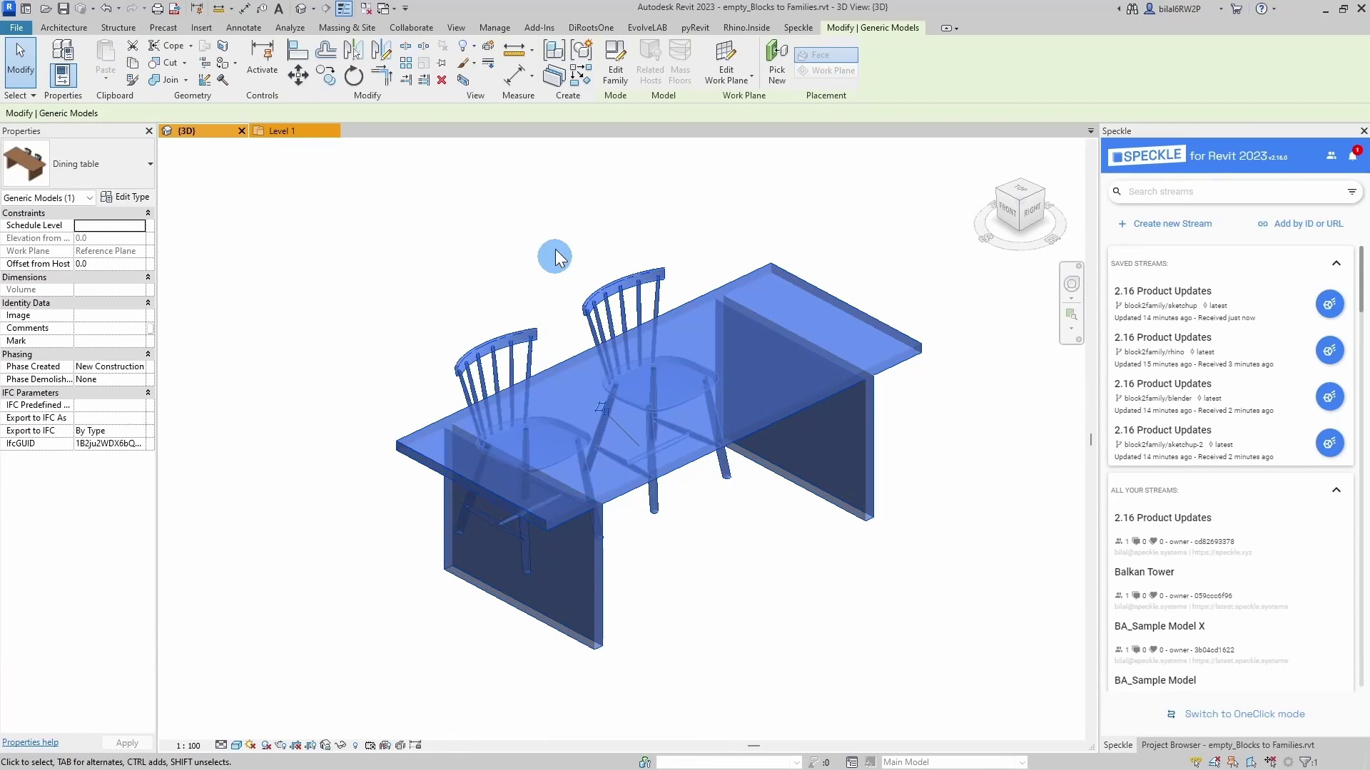
click(616, 71)
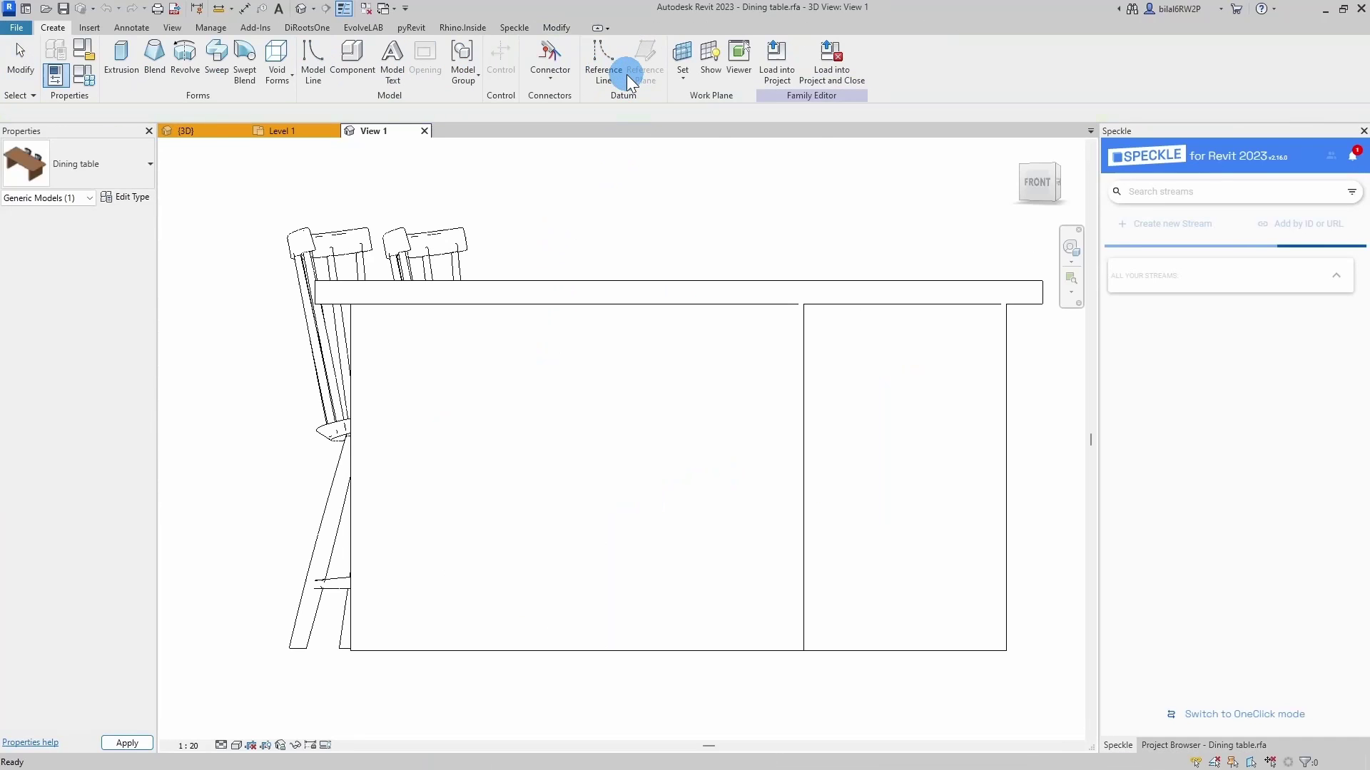
Orbit the family to an isometric angle and switch the view to Shaded with SD
shift+middle_drag(643, 452, 588, 678)
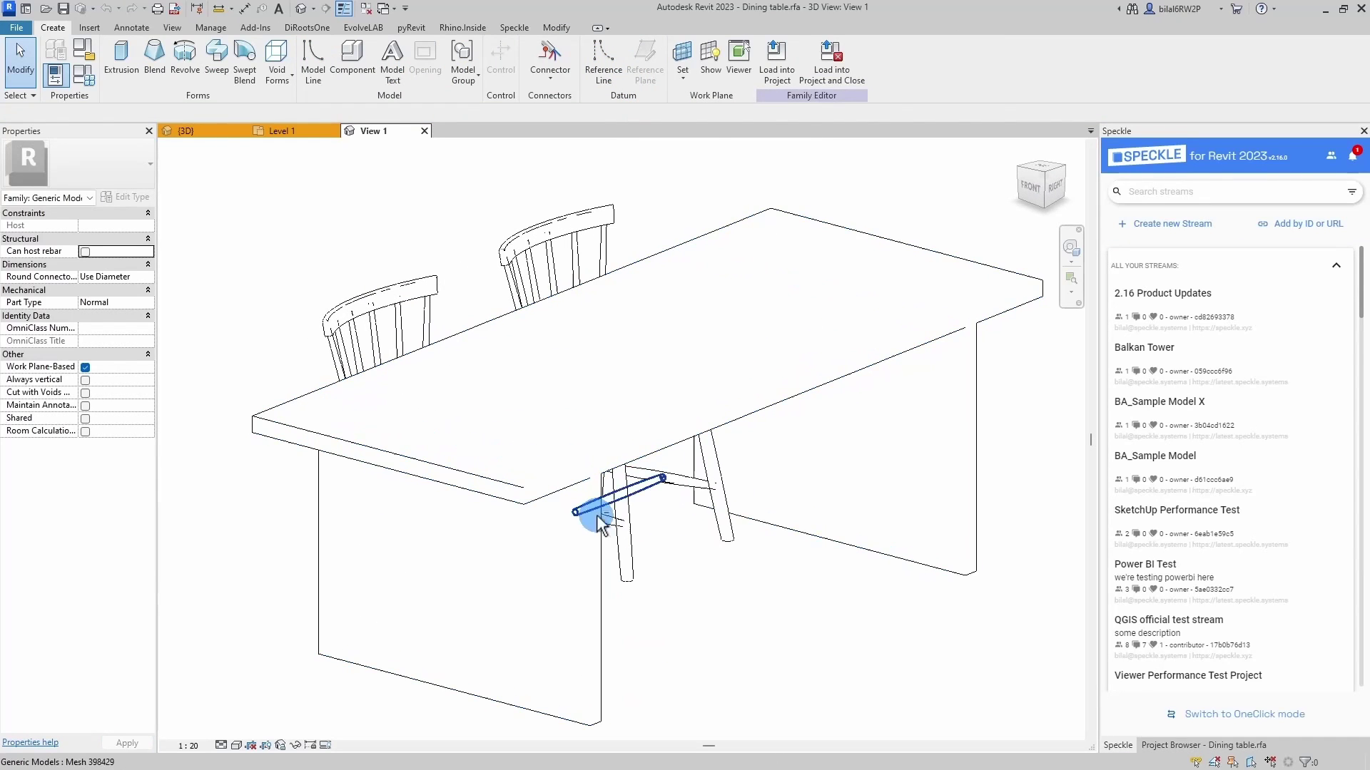
click(621, 465)
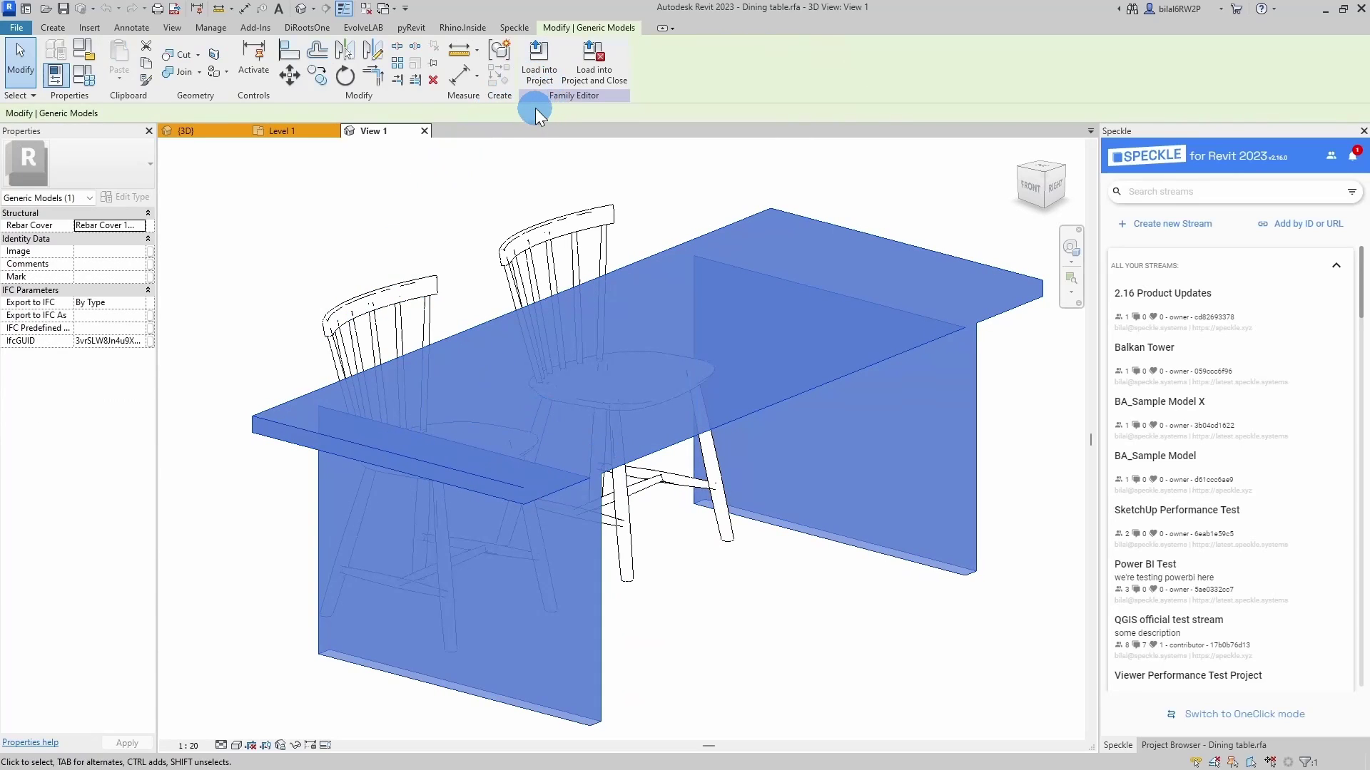
click(438, 216)
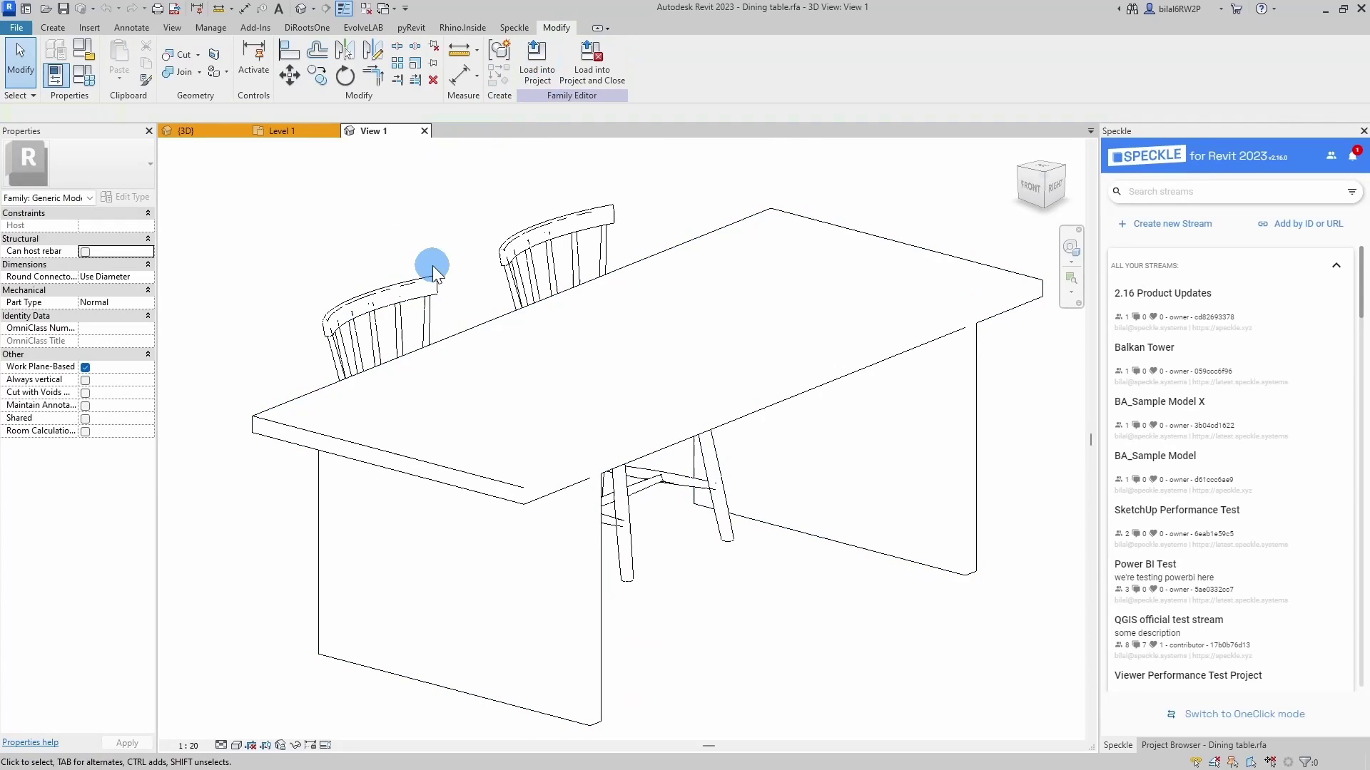
key(s)
key(d)
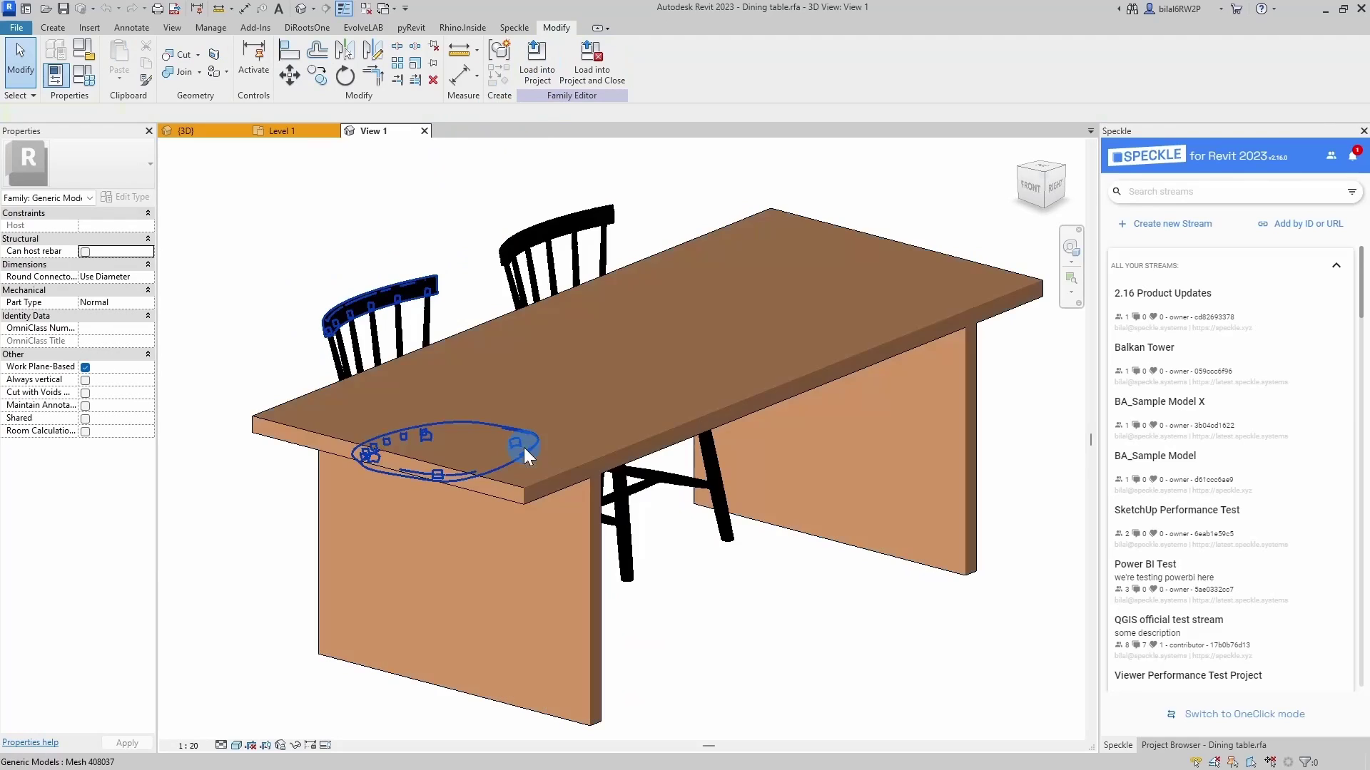
shift+middle_drag(474, 474, 671, 629)
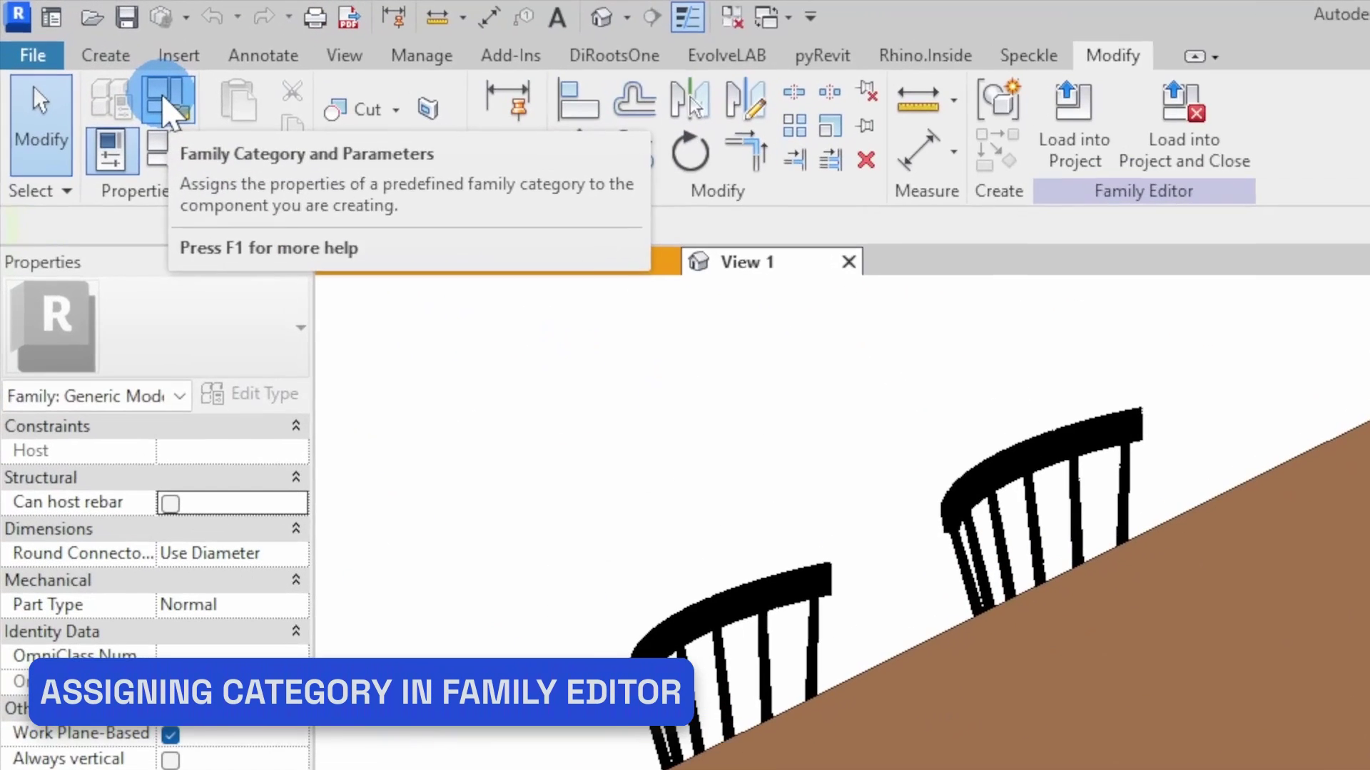
Change the Dining table family category to Furniture Systems
click(81, 49)
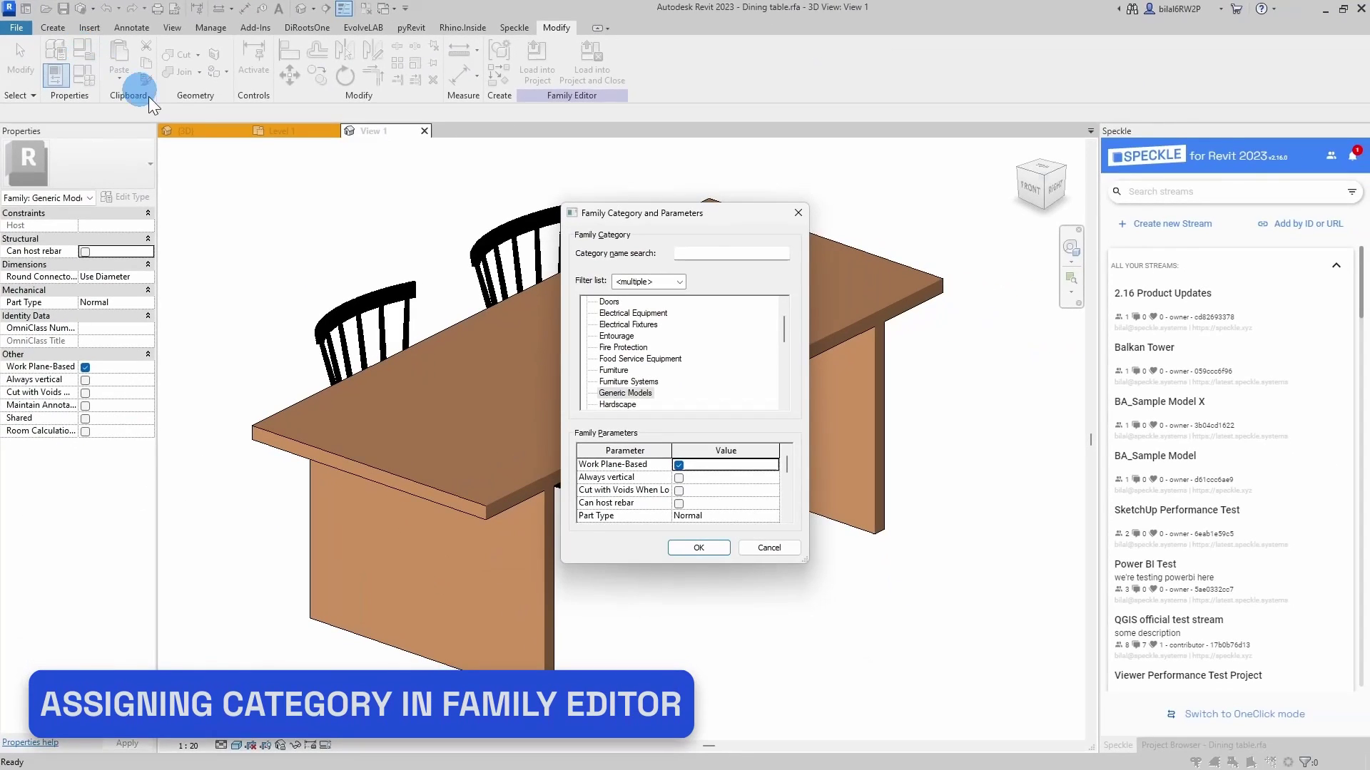
click(644, 394)
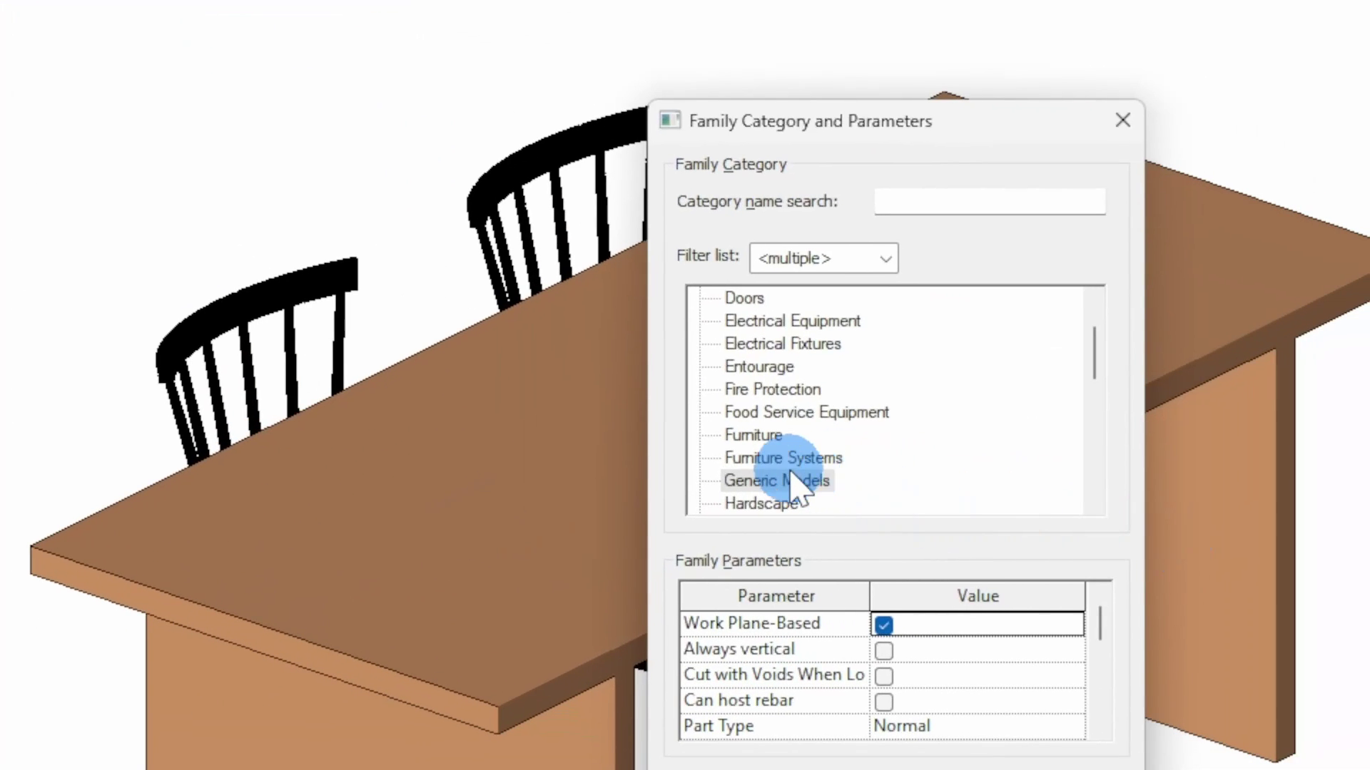
click(784, 458)
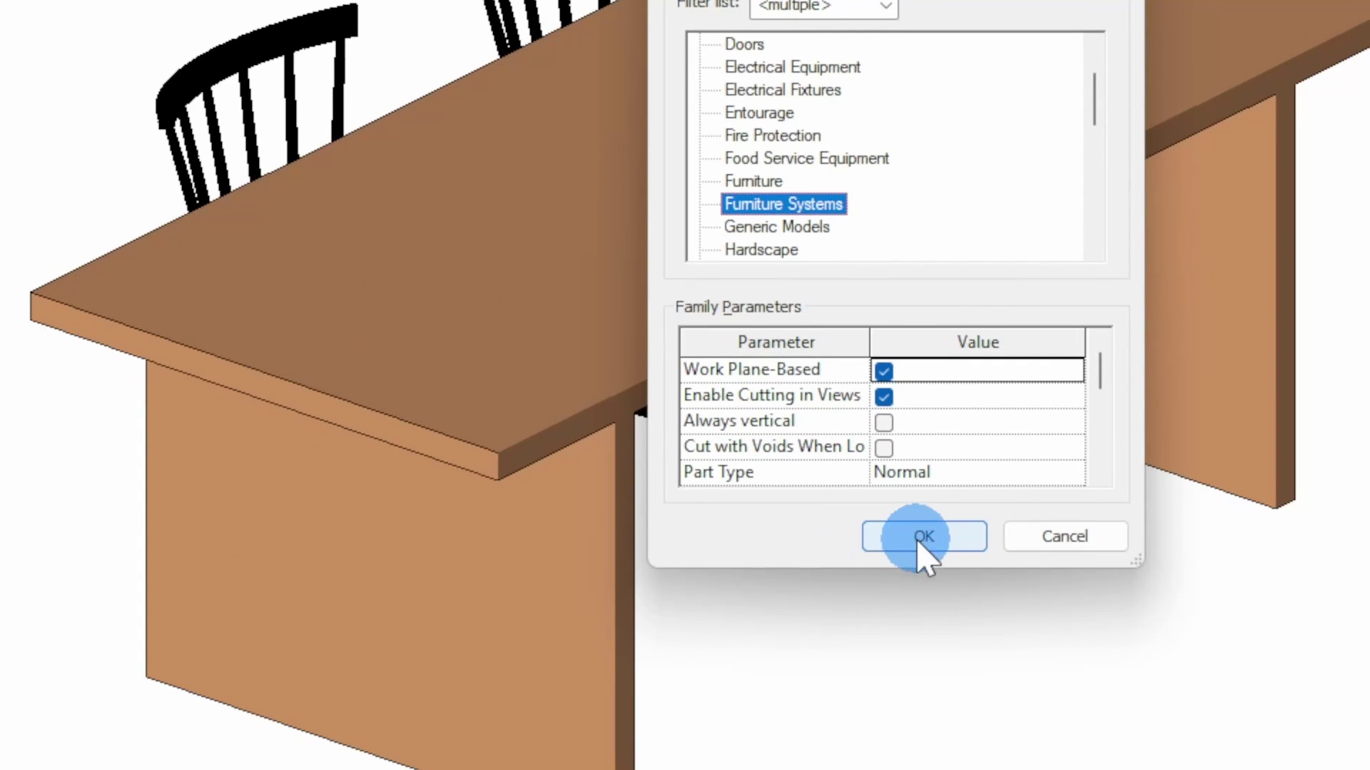
click(920, 544)
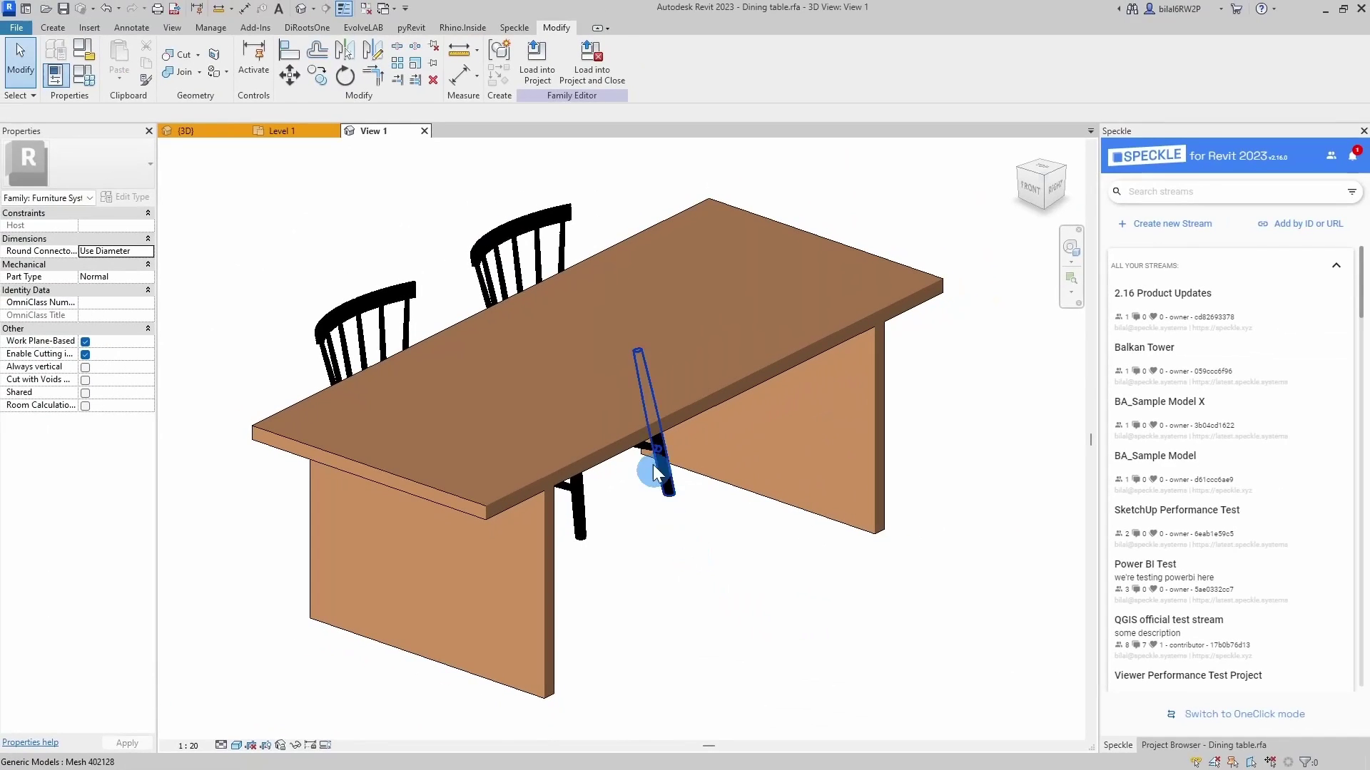
Load the family into the project, saving it and overwriting the existing version
click(582, 81)
click(674, 398)
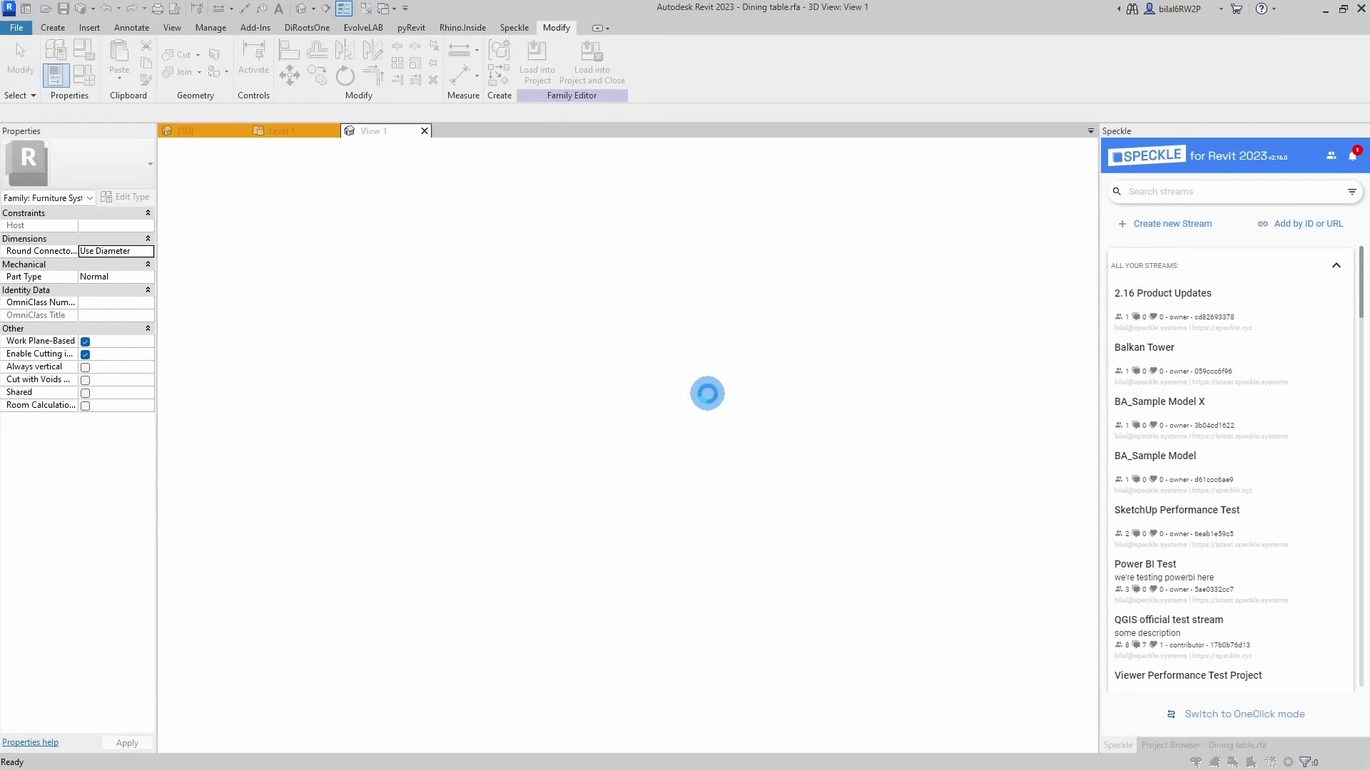
click(696, 392)
click(697, 392)
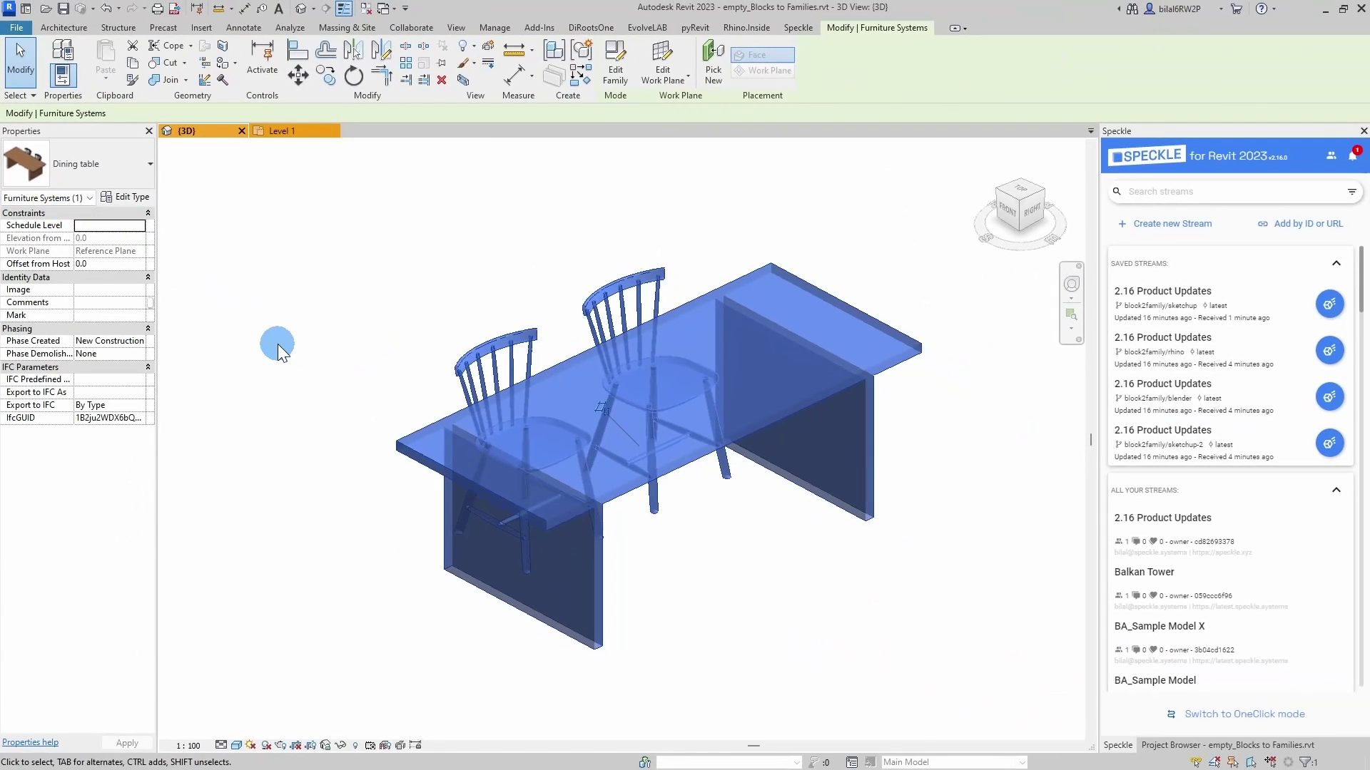
click(277, 344)
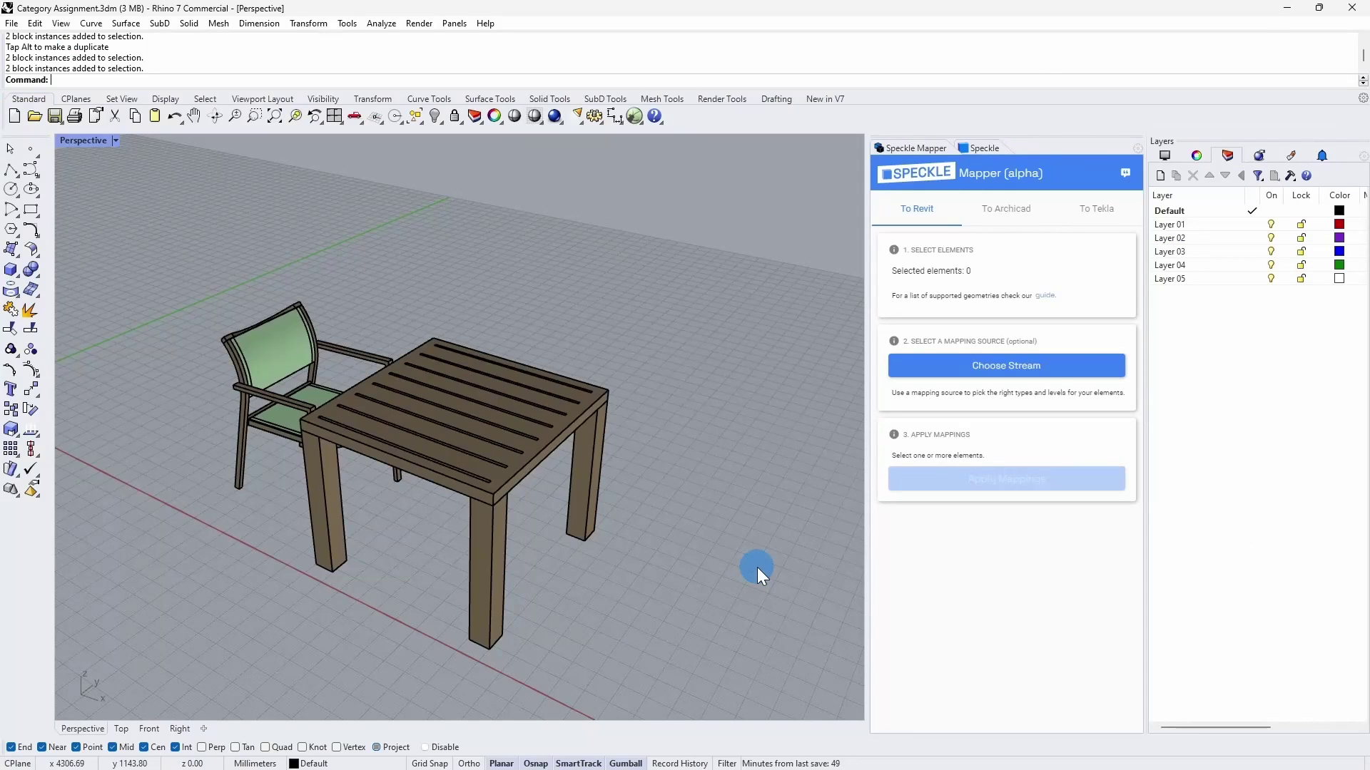
Map the selected Rhino chair and table as a New Revit Family with category Furniture
right_drag(616, 627, 644, 622)
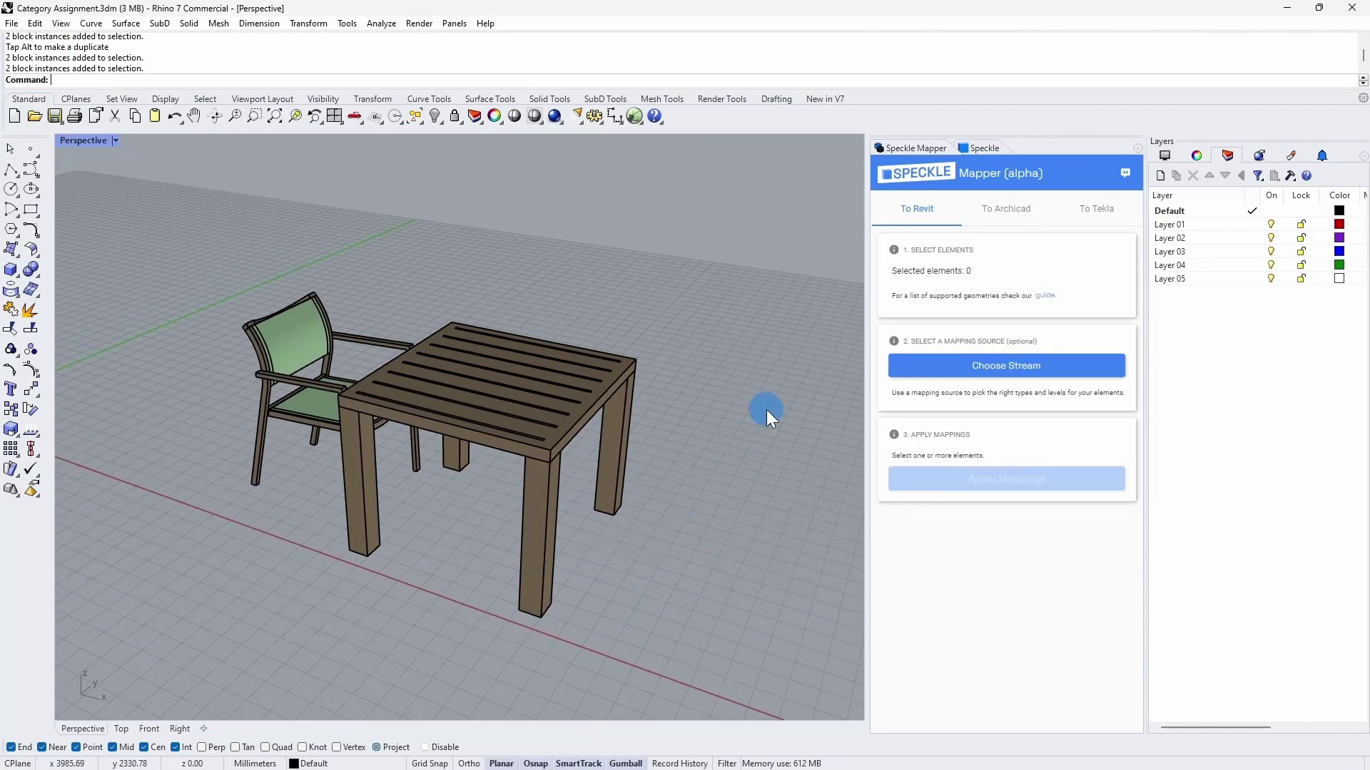
click(901, 152)
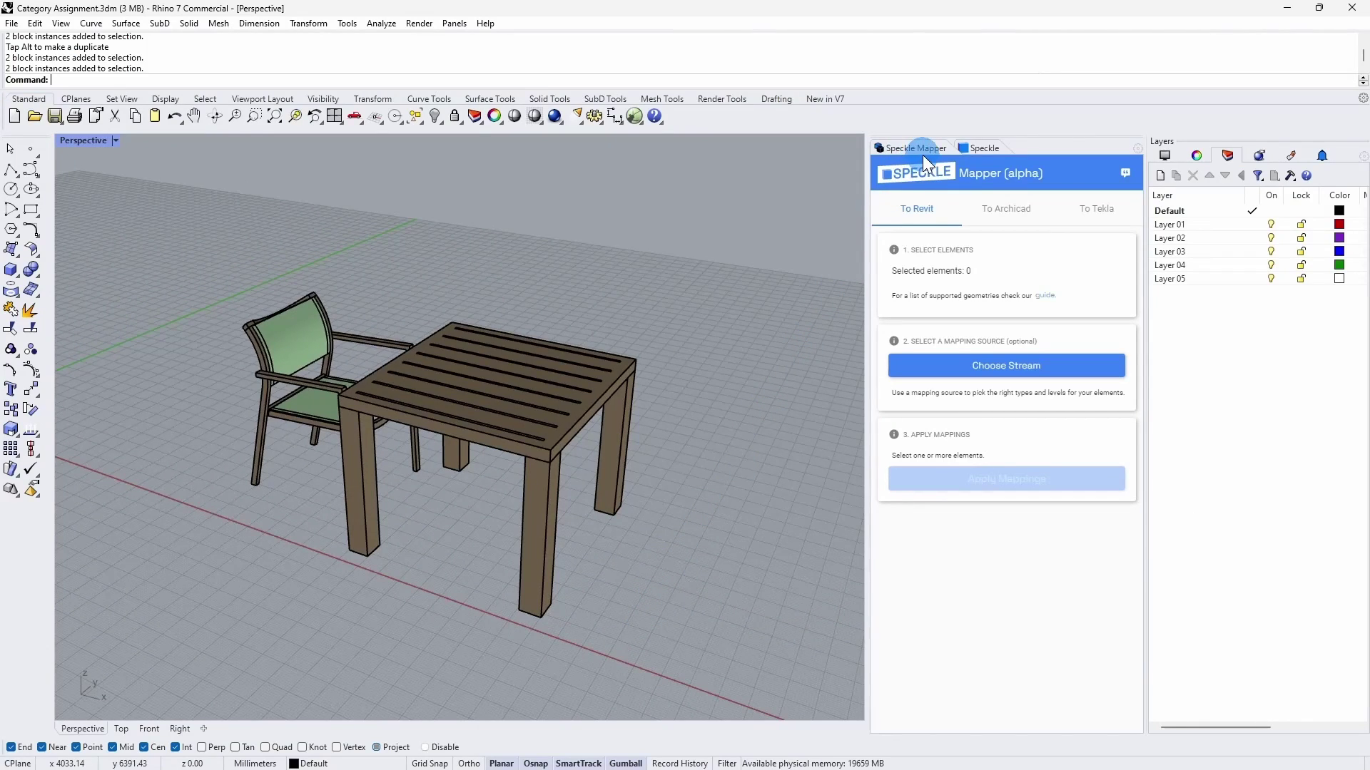
drag(482, 345, 282, 444)
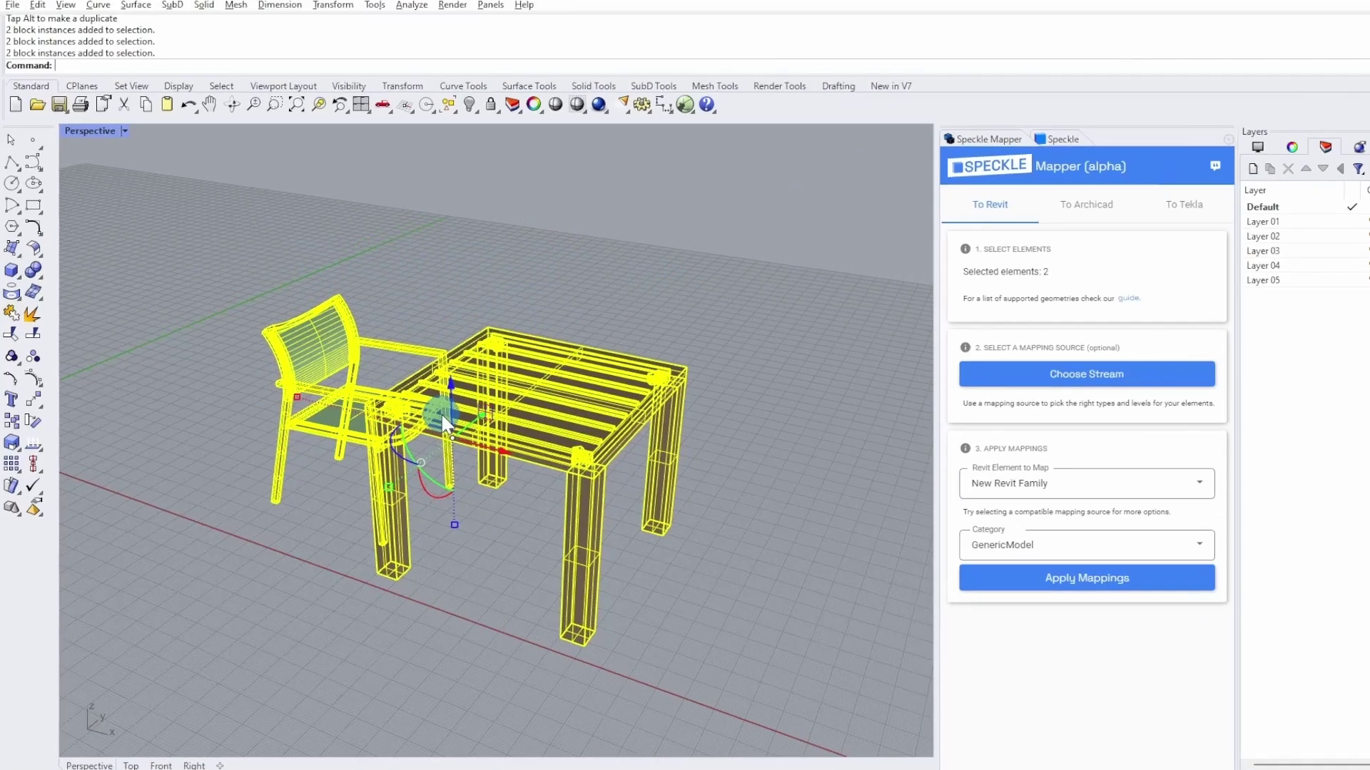
click(448, 406)
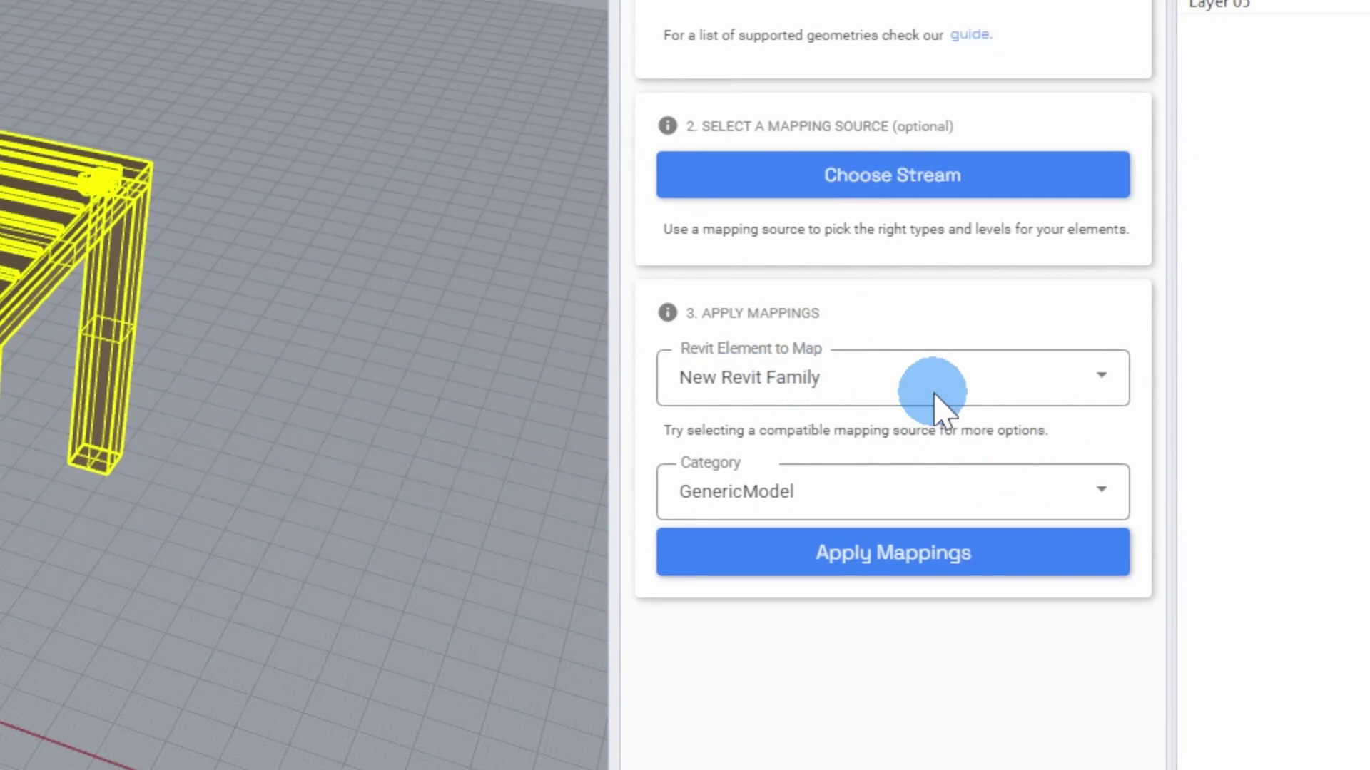
click(712, 518)
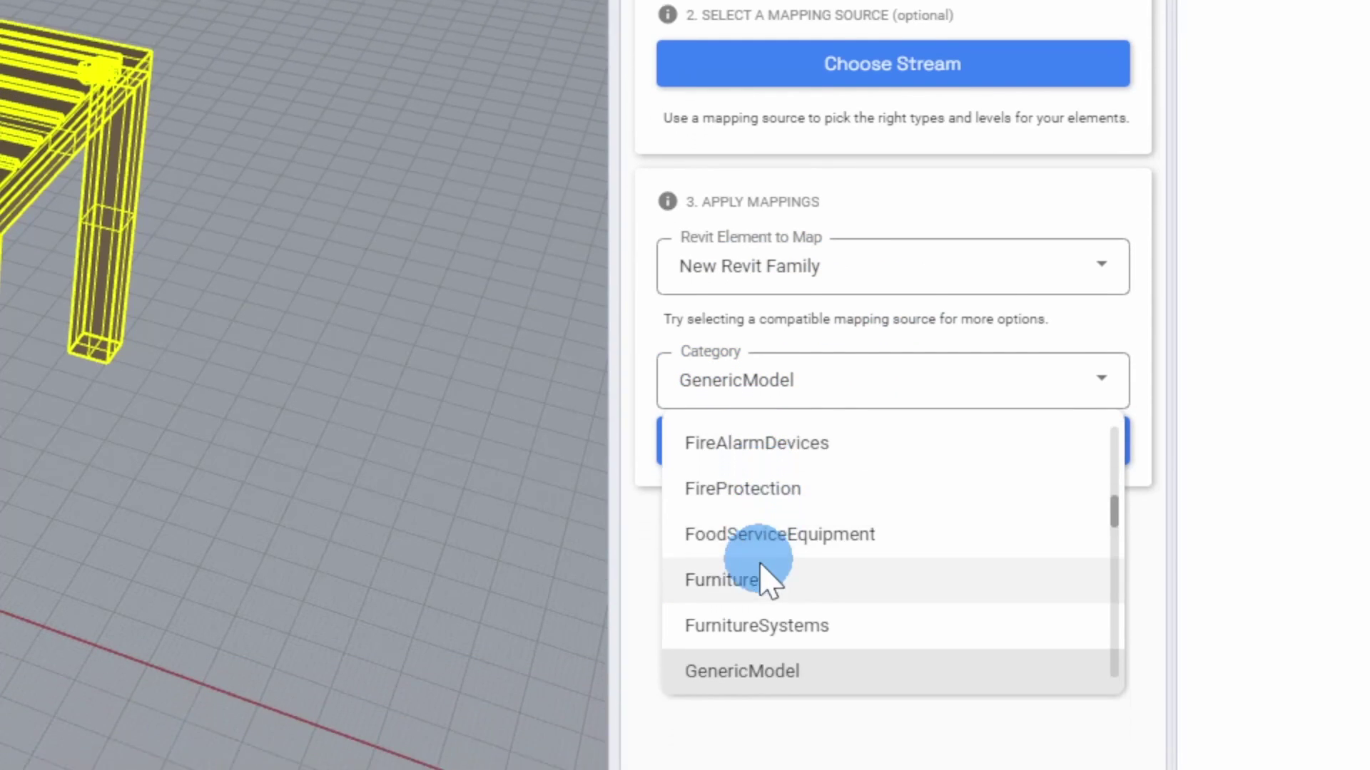
click(742, 580)
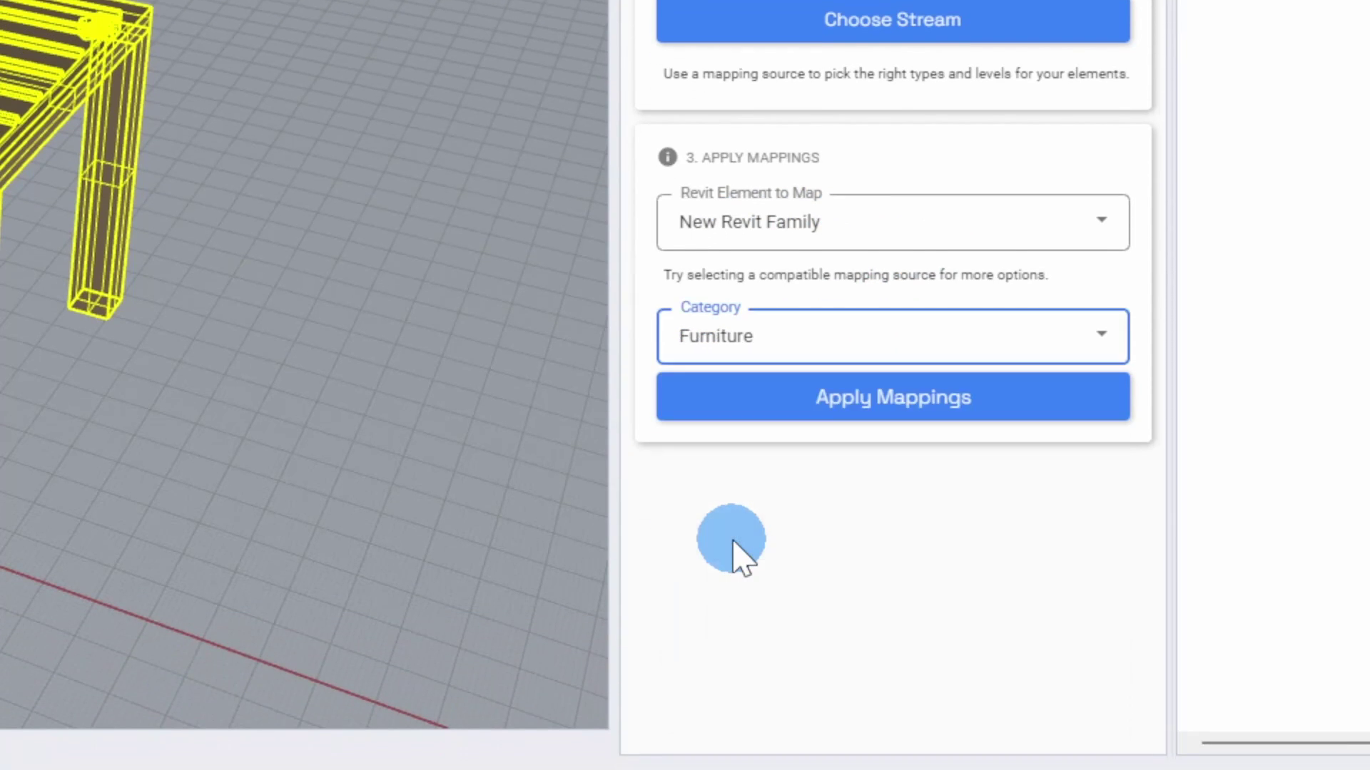
Apply the mappings, send them to the rhino stream, and receive it in Revit
click(810, 411)
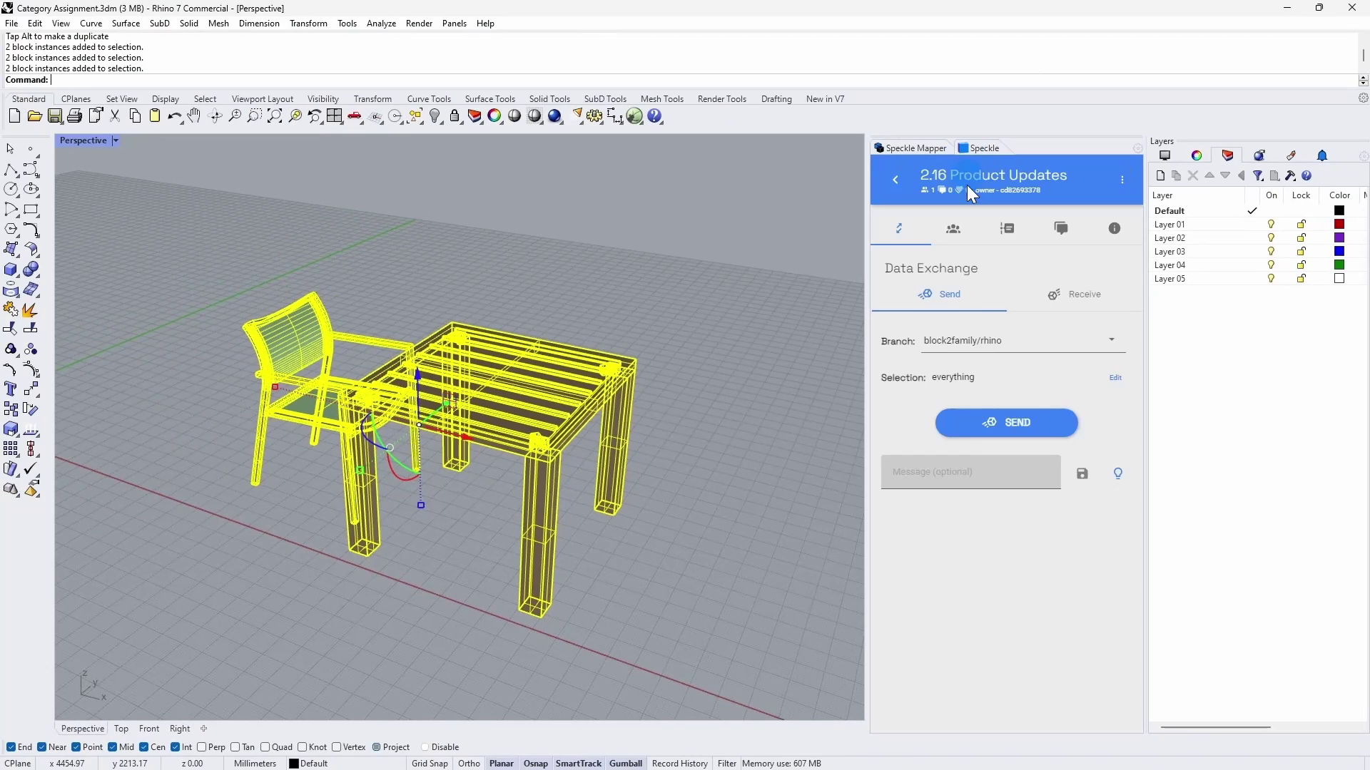
click(1006, 422)
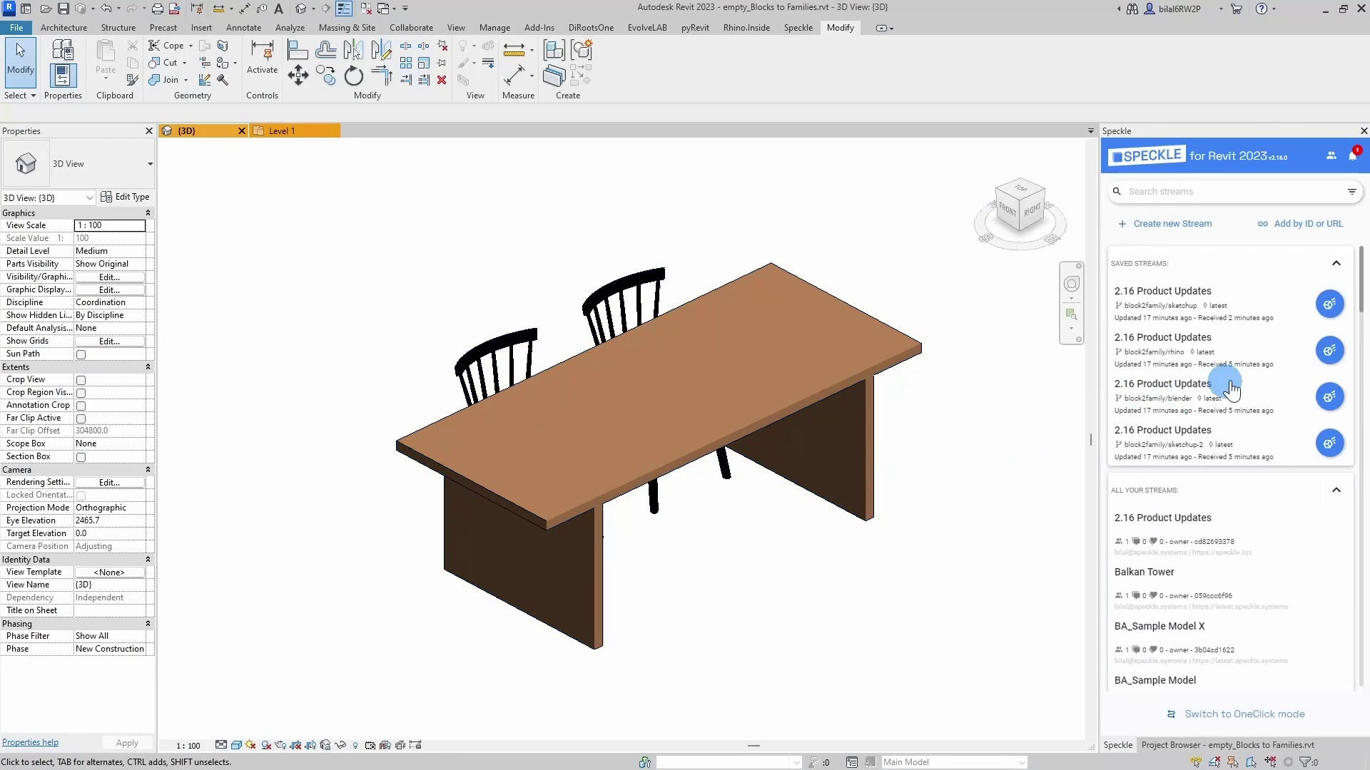
click(1329, 351)
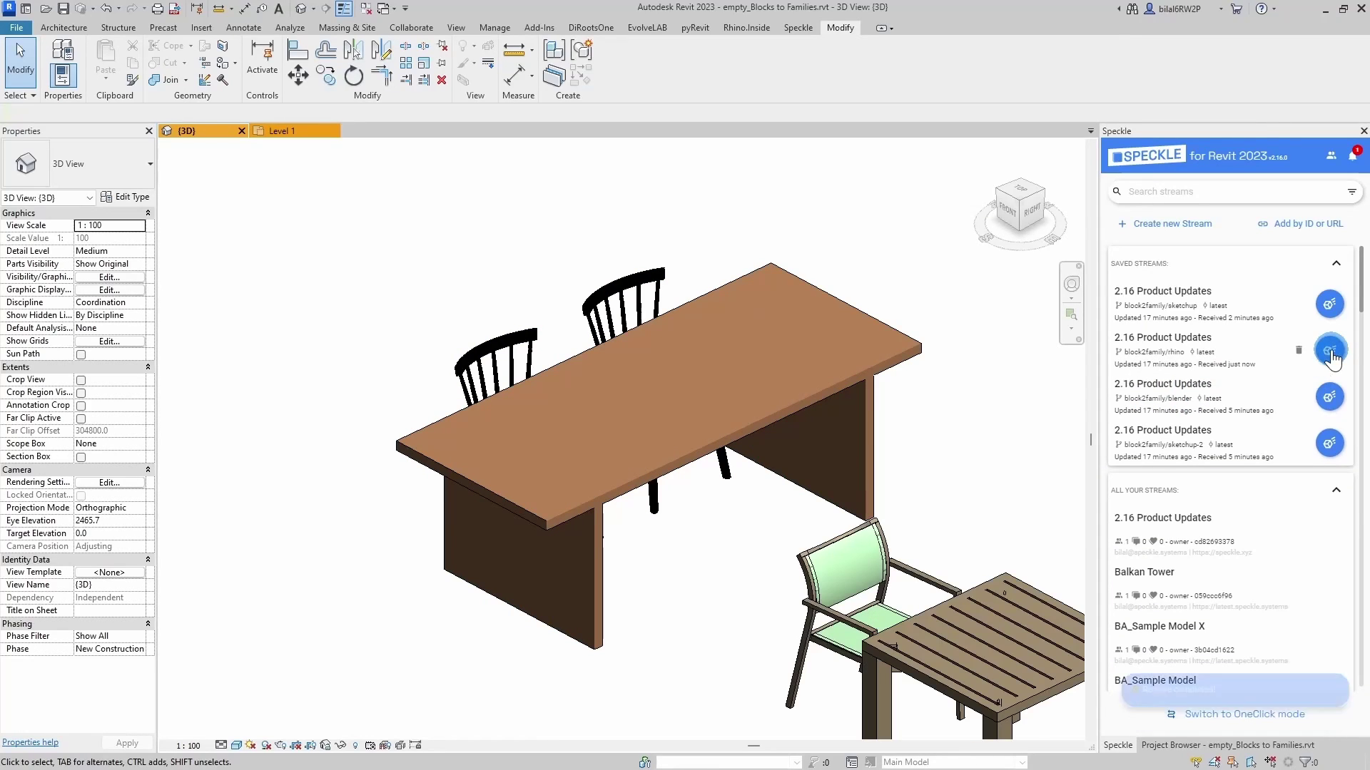
Select the received slatted table in Revit and confirm its category is Furniture
middle_drag(1001, 558, 694, 381)
scroll(700, 511, up, 1)
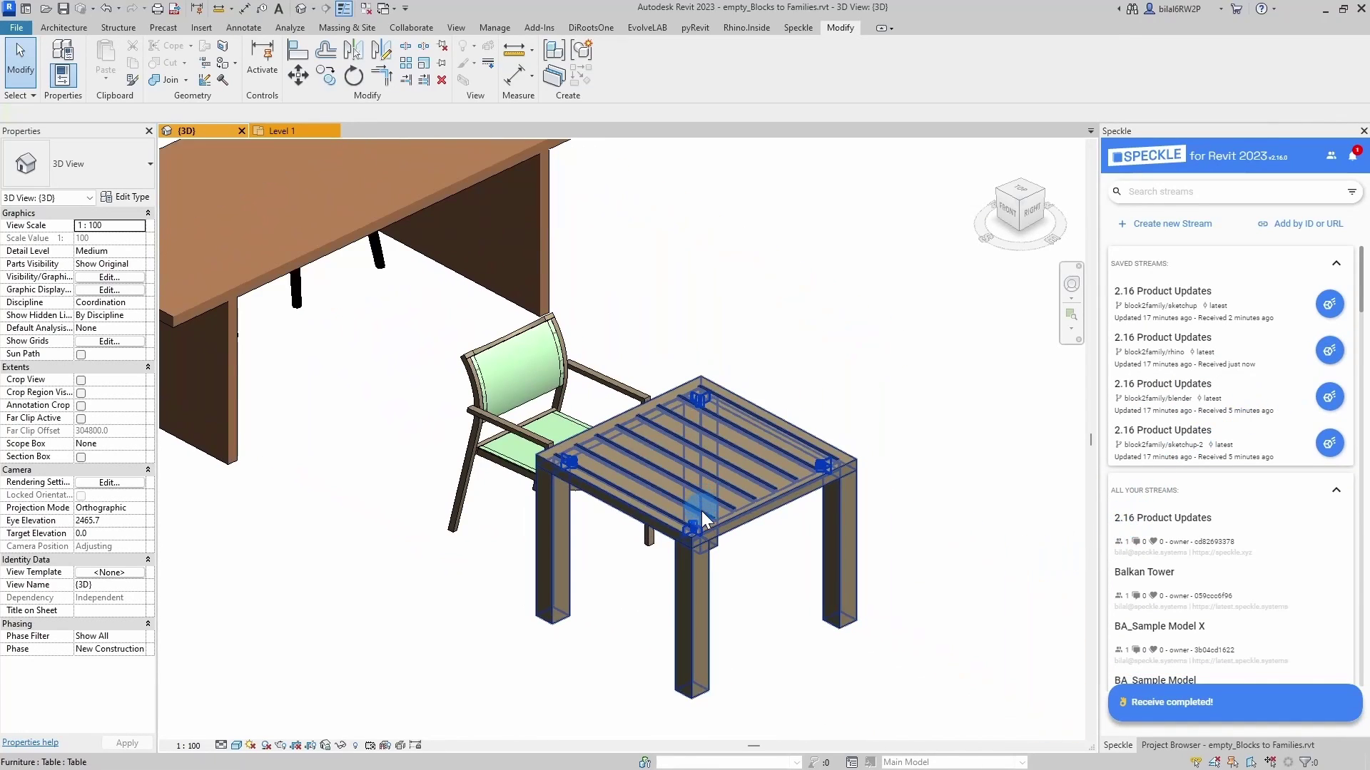
click(701, 511)
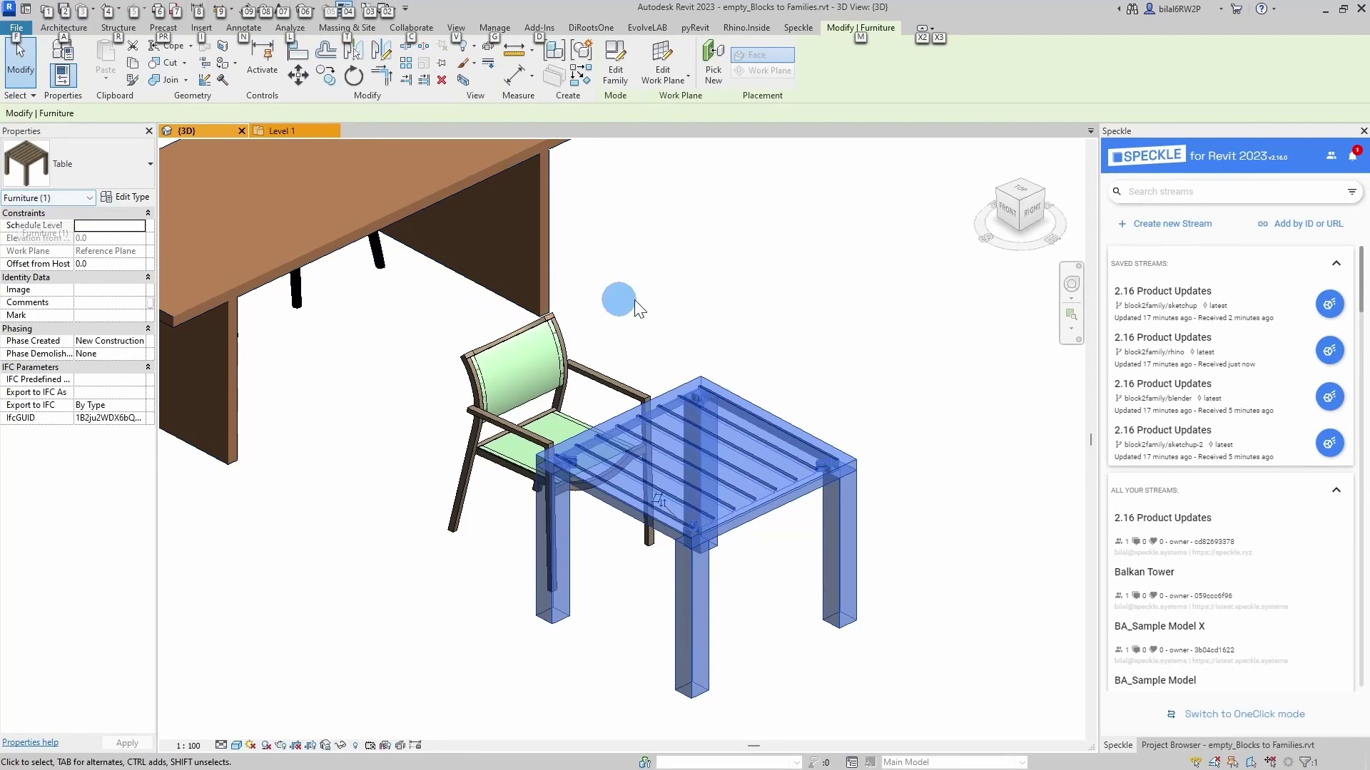
click(1314, 418)
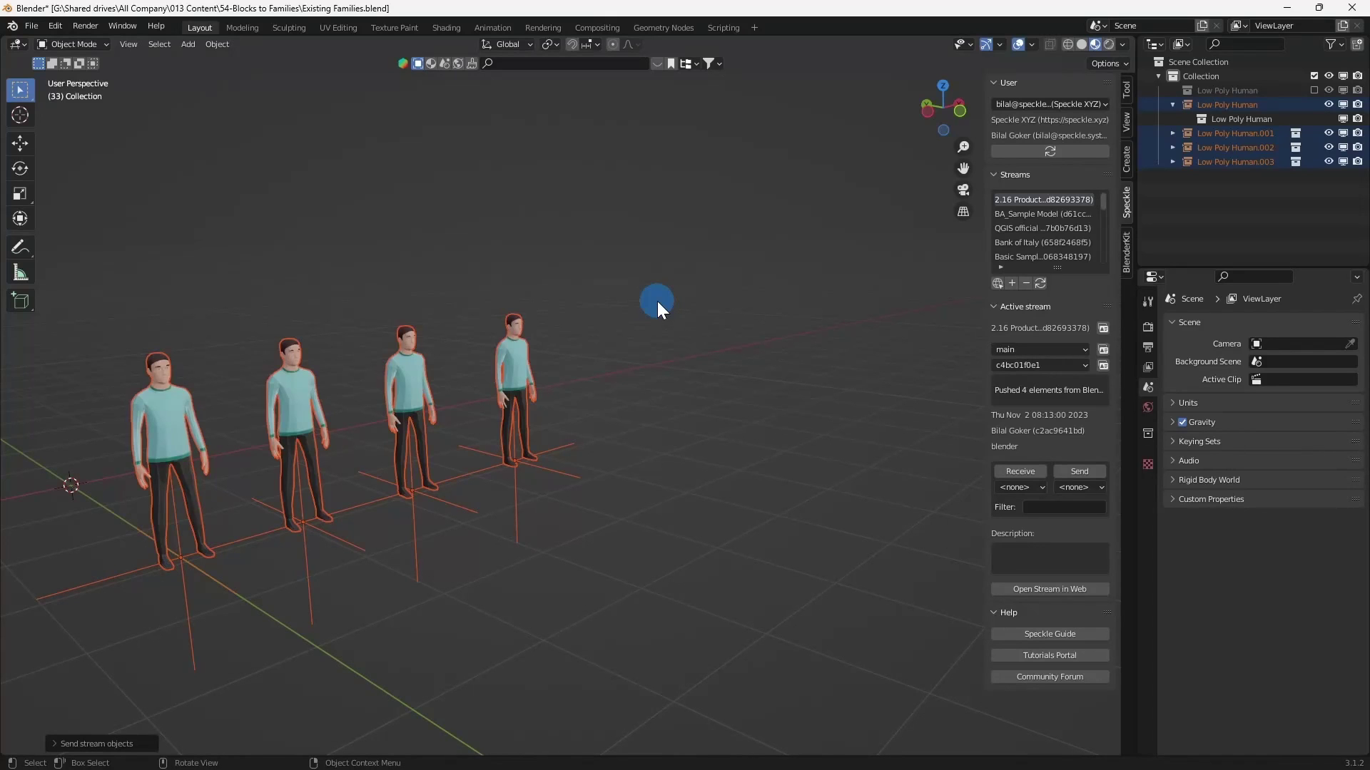
In Blender, select the four Low Poly Human figures and the child Low Poly Human entry
shift+right_drag(657, 301, 655, 526)
click(482, 385)
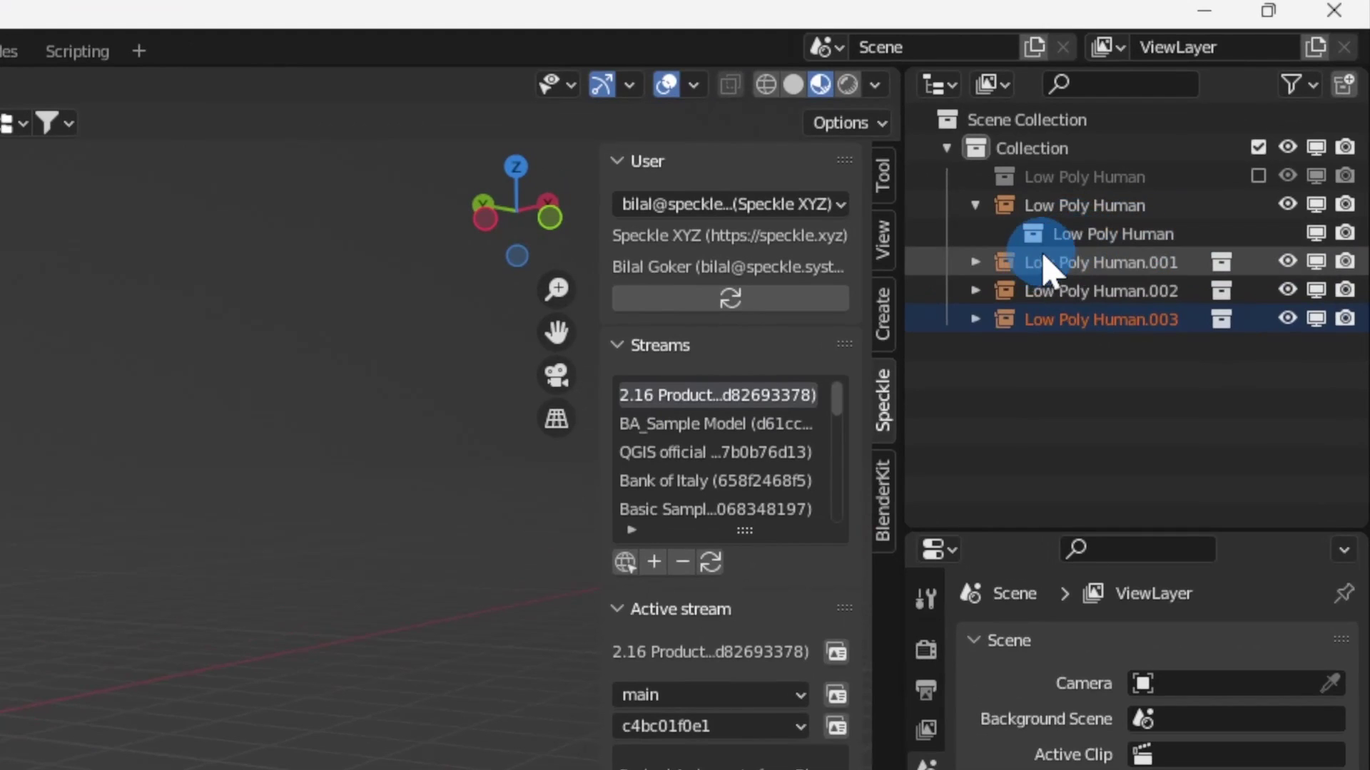
click(1112, 237)
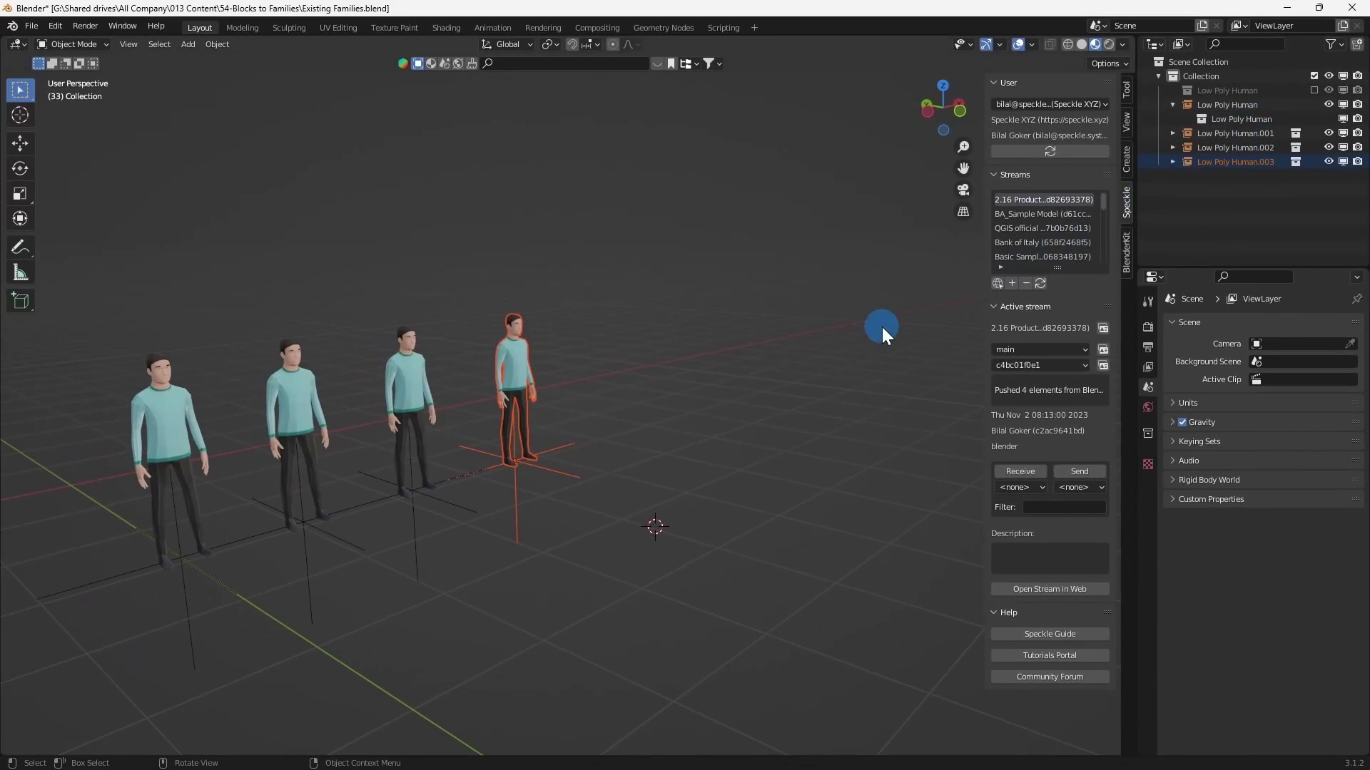
Find Low Poly Human under Families > Entourage in Revit's Project Browser, then reopen the Speckle panel
click(798, 378)
key(alt+Tab)
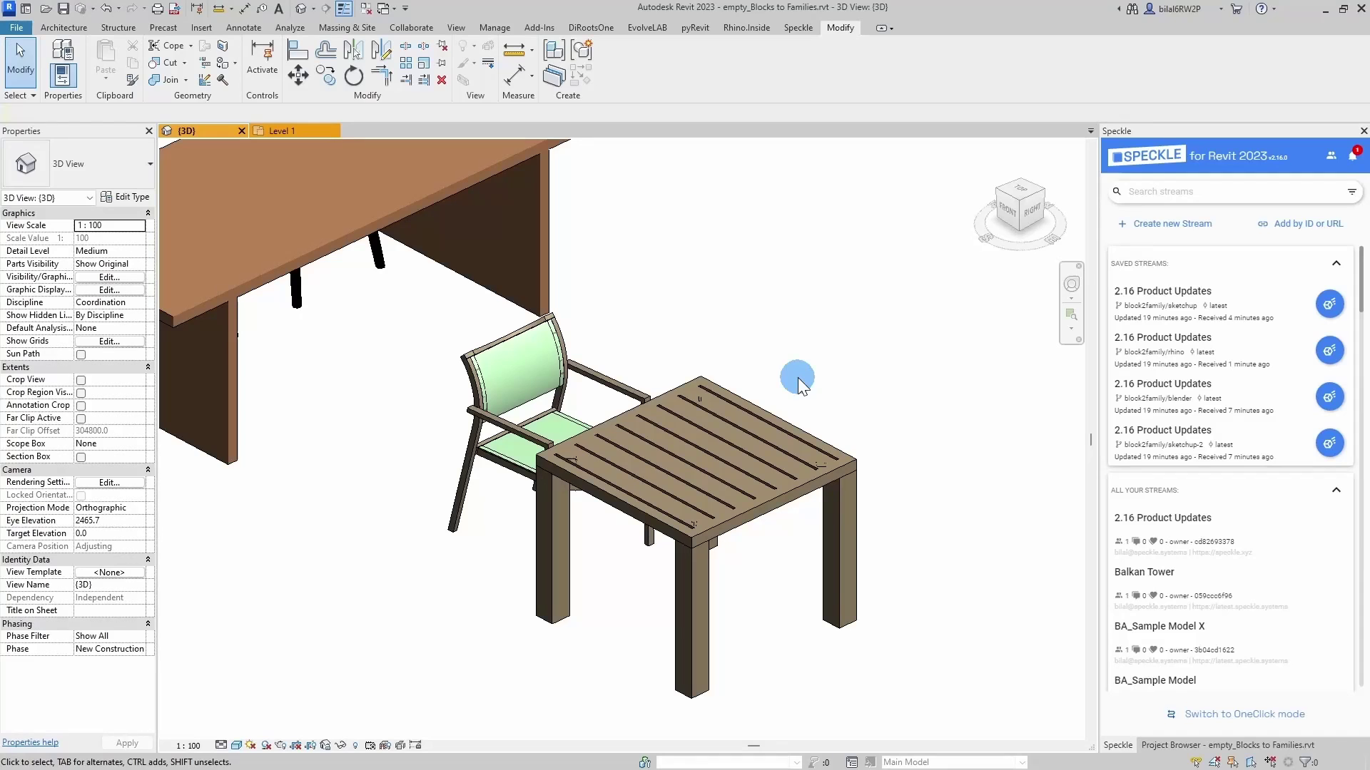
click(1182, 738)
click(1121, 556)
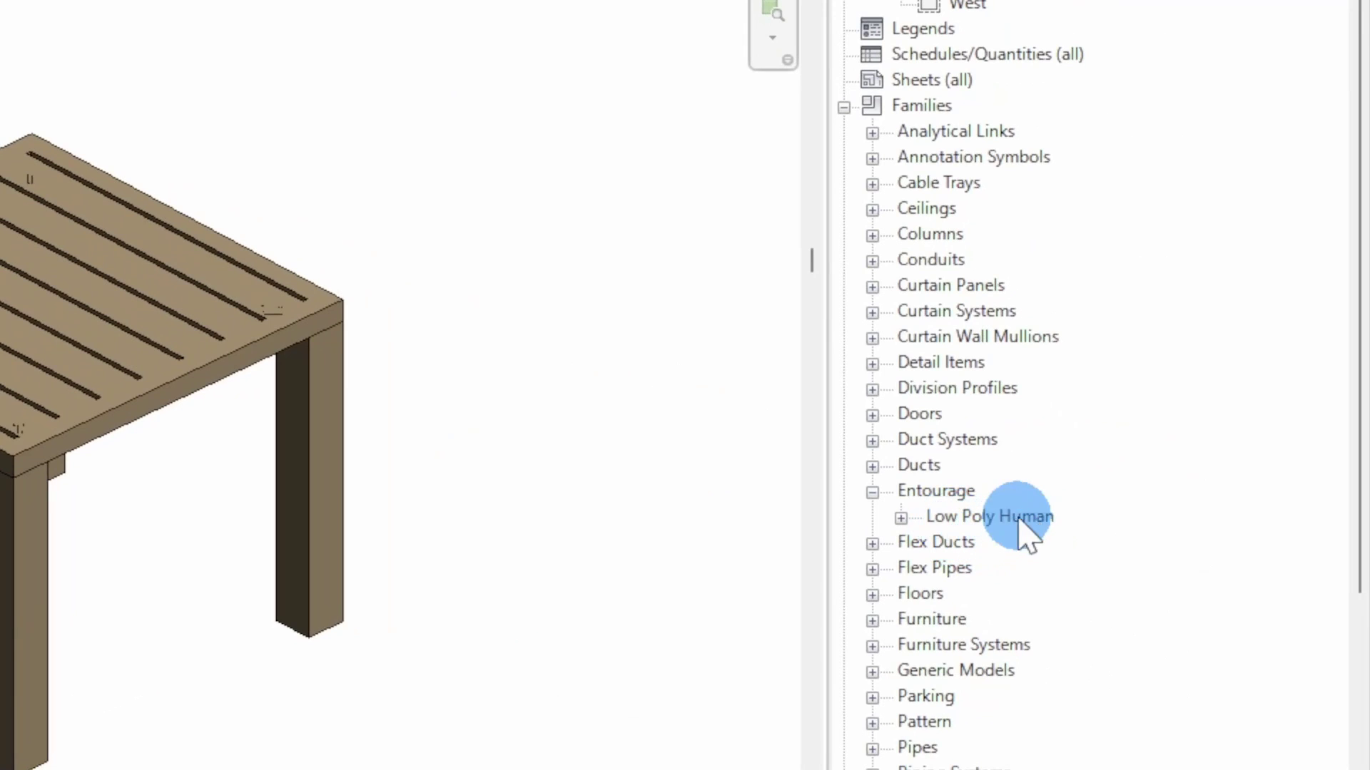
click(899, 519)
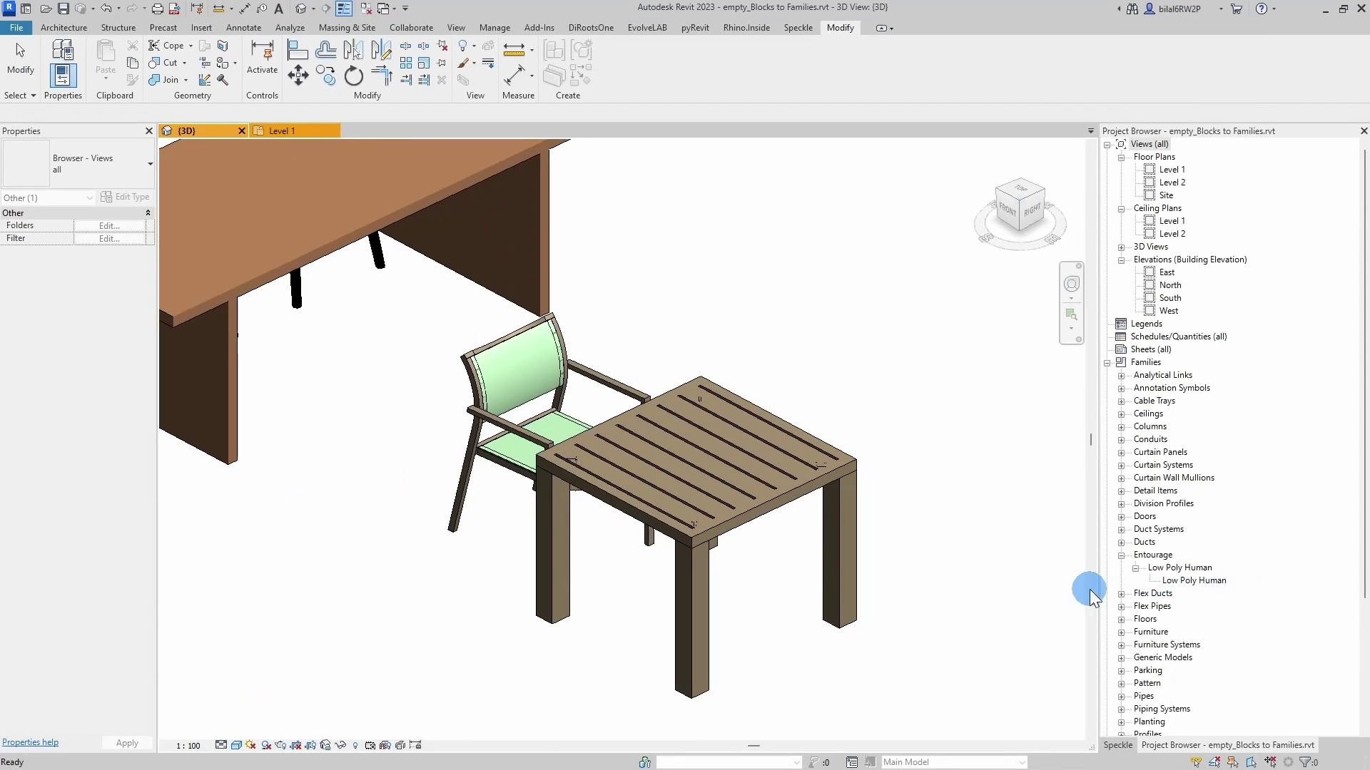
click(1043, 577)
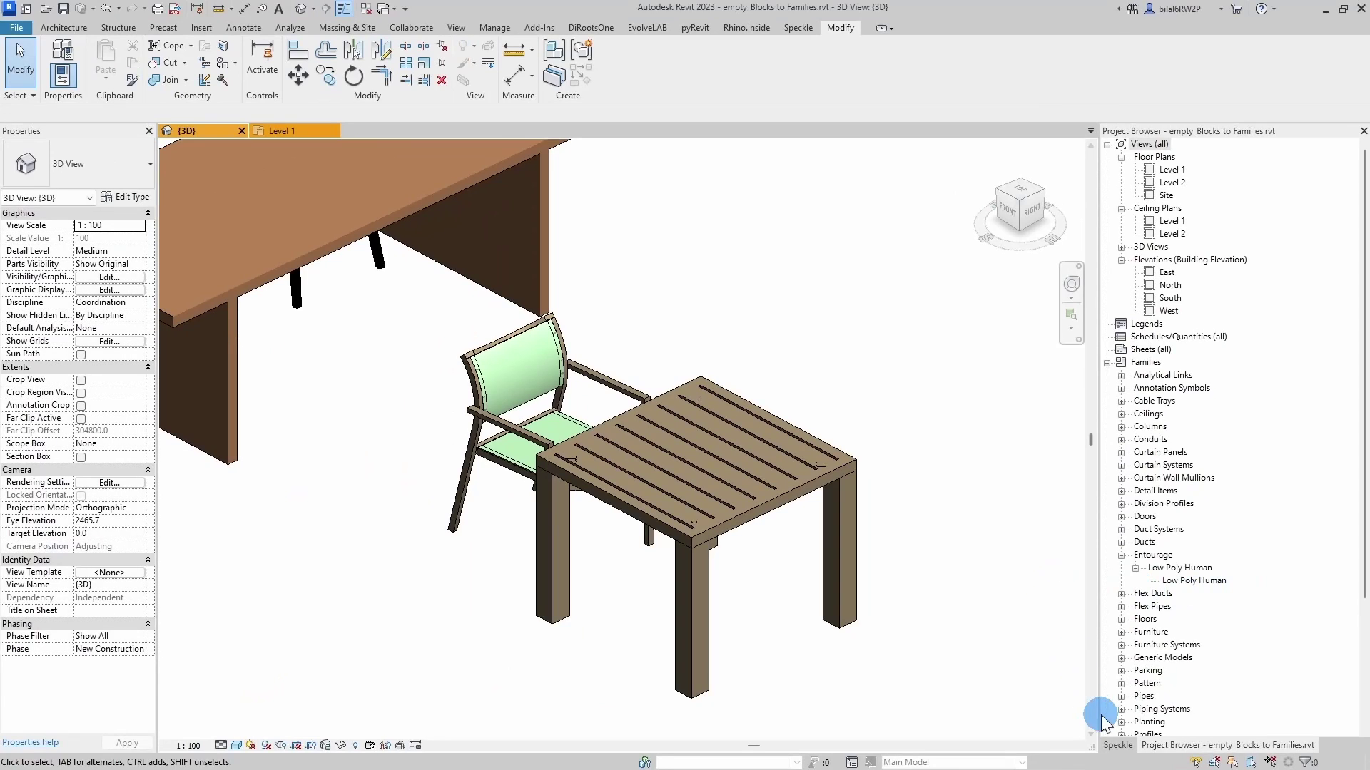
click(1117, 745)
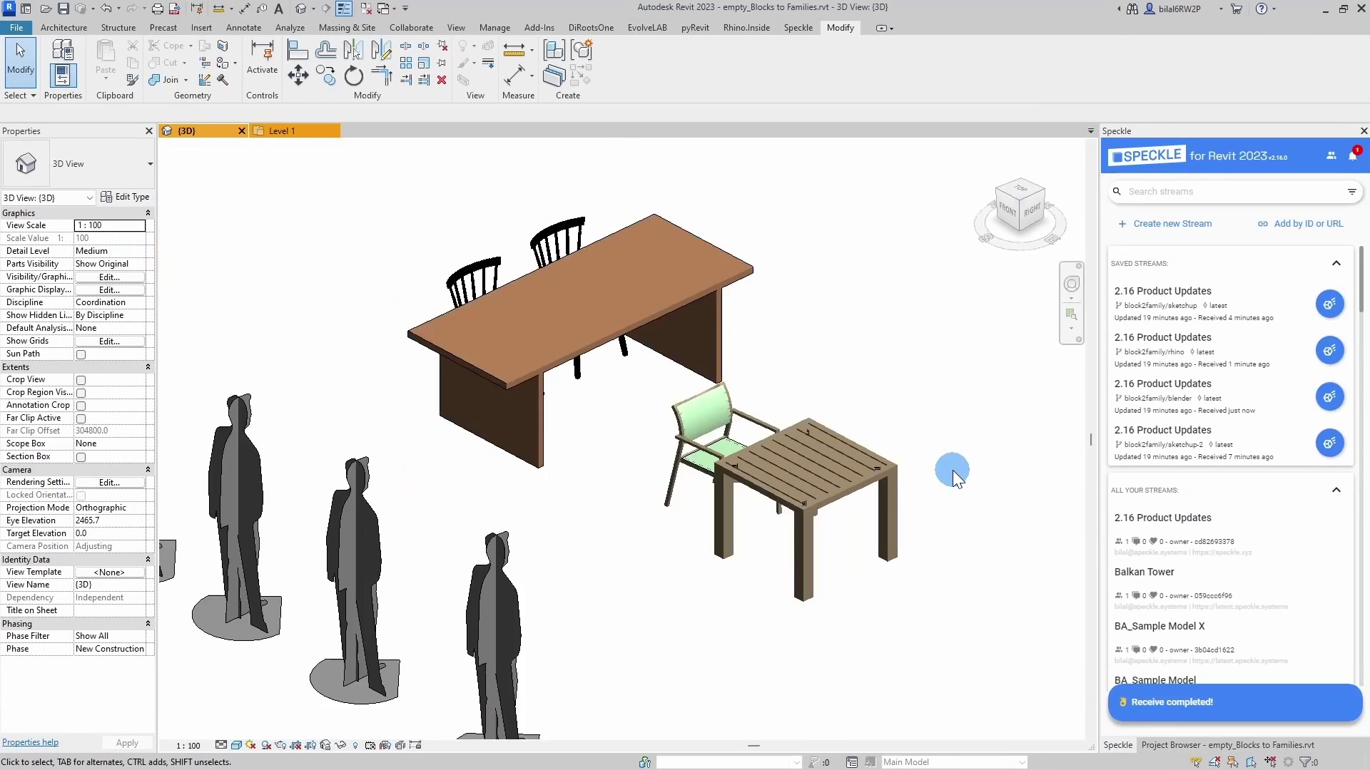
scroll(952, 469, down, 1)
drag(457, 312, 408, 357)
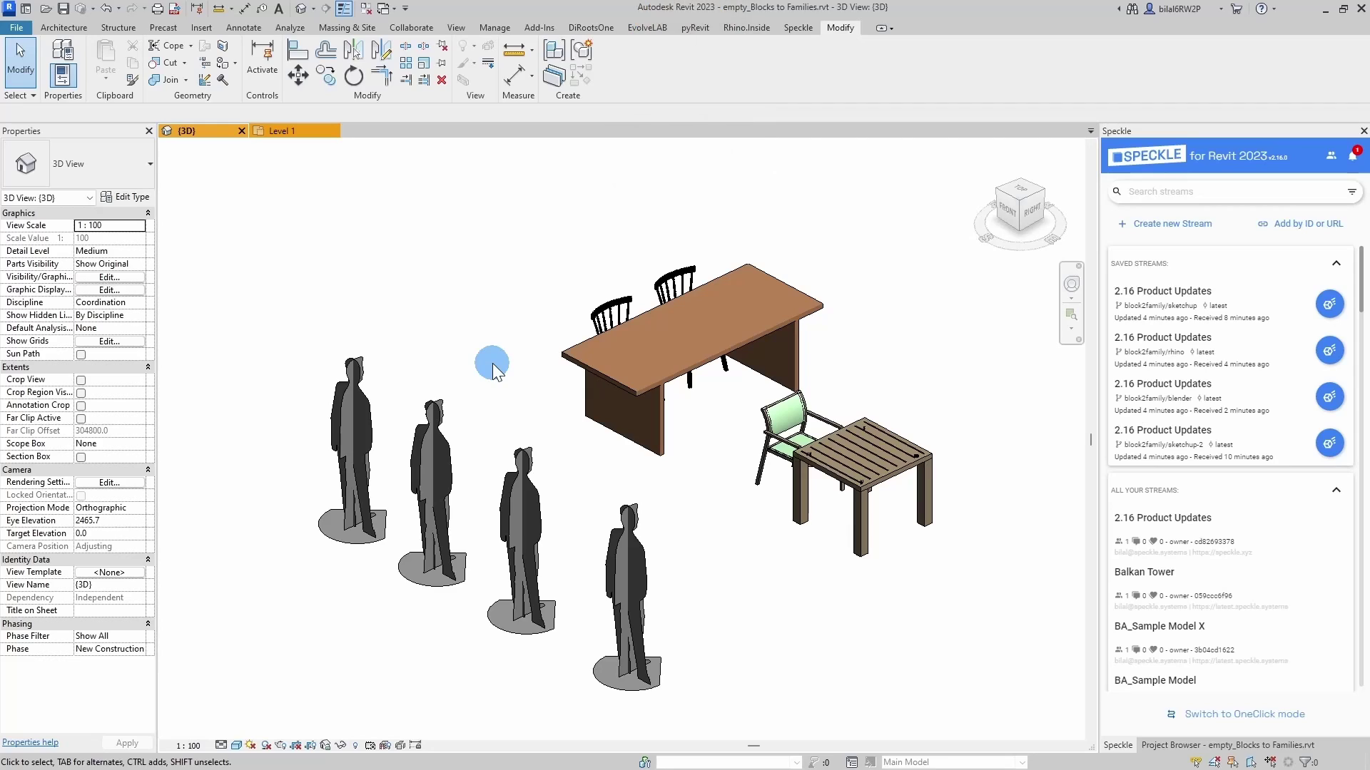
click(362, 380)
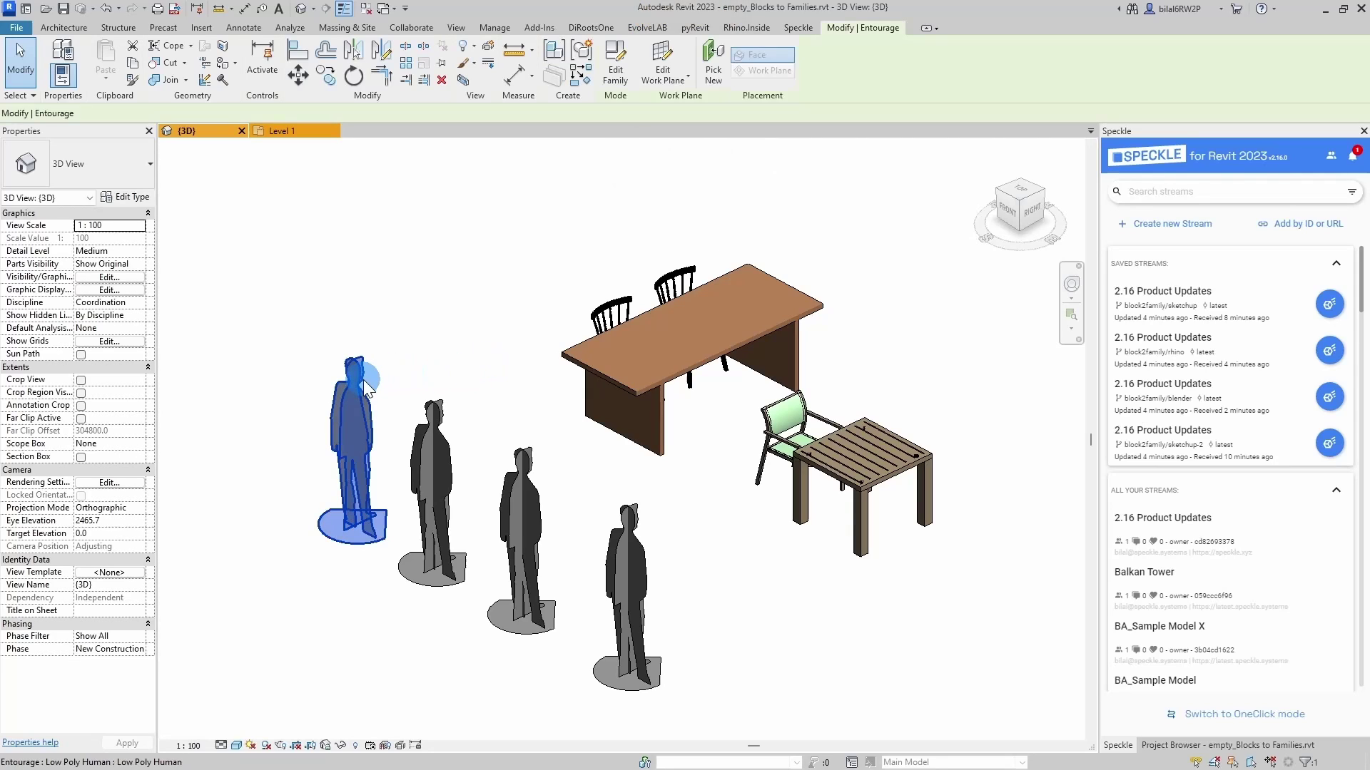
click(617, 68)
click(70, 287)
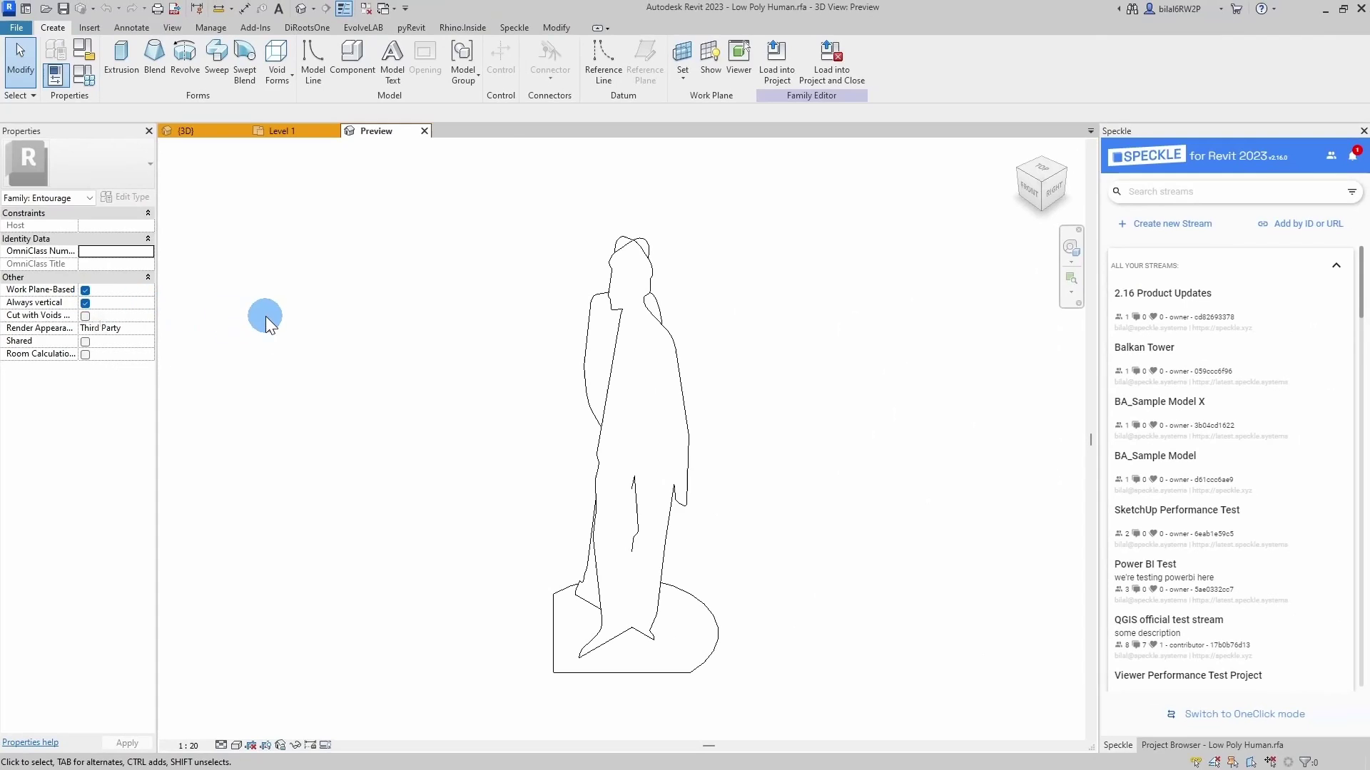
click(425, 130)
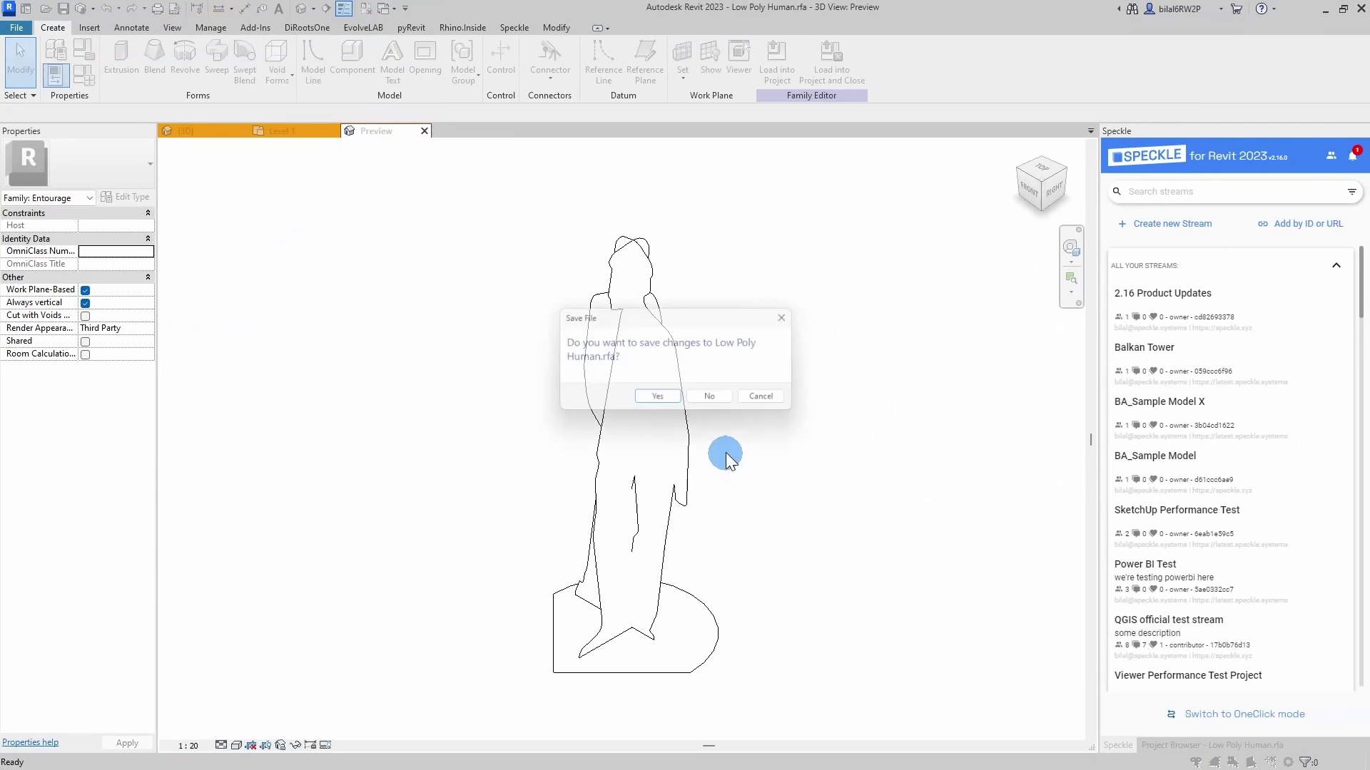
click(717, 399)
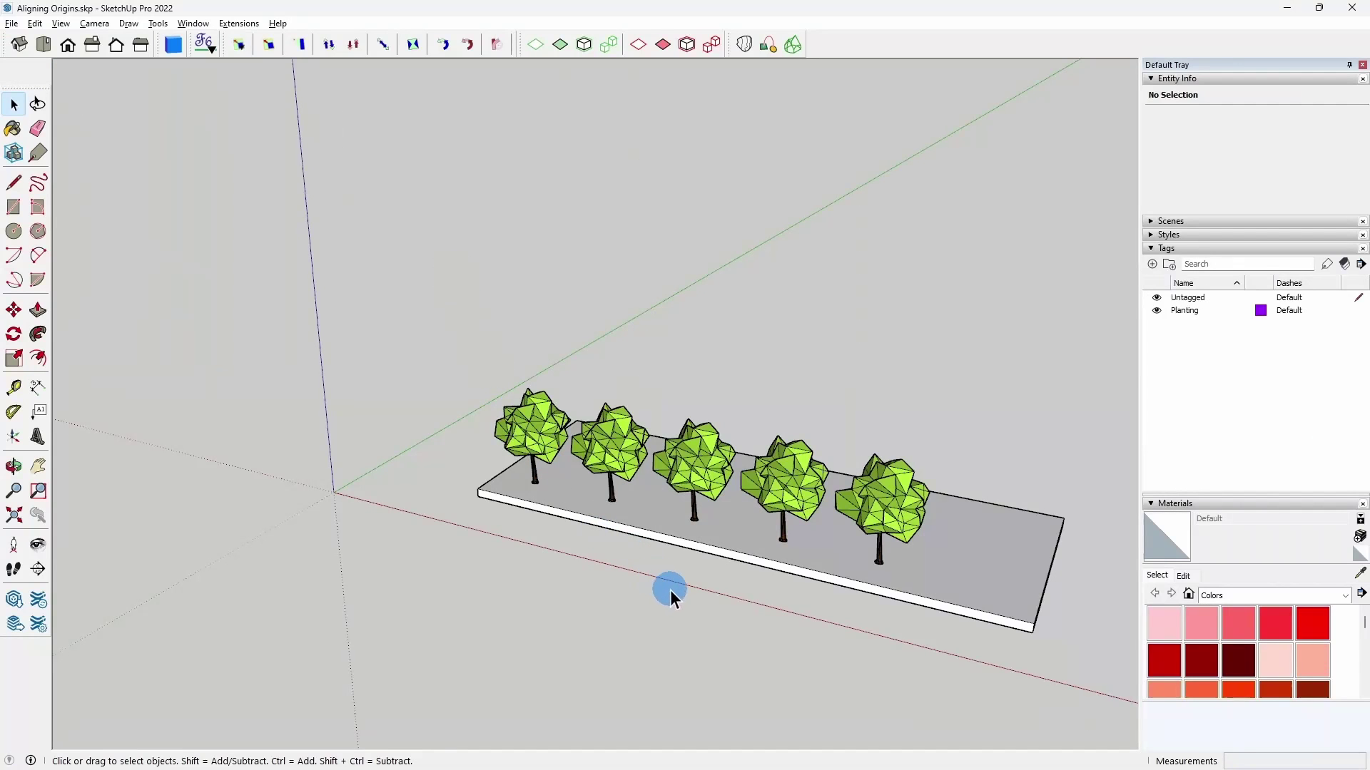
middle_drag(670, 589, 565, 547)
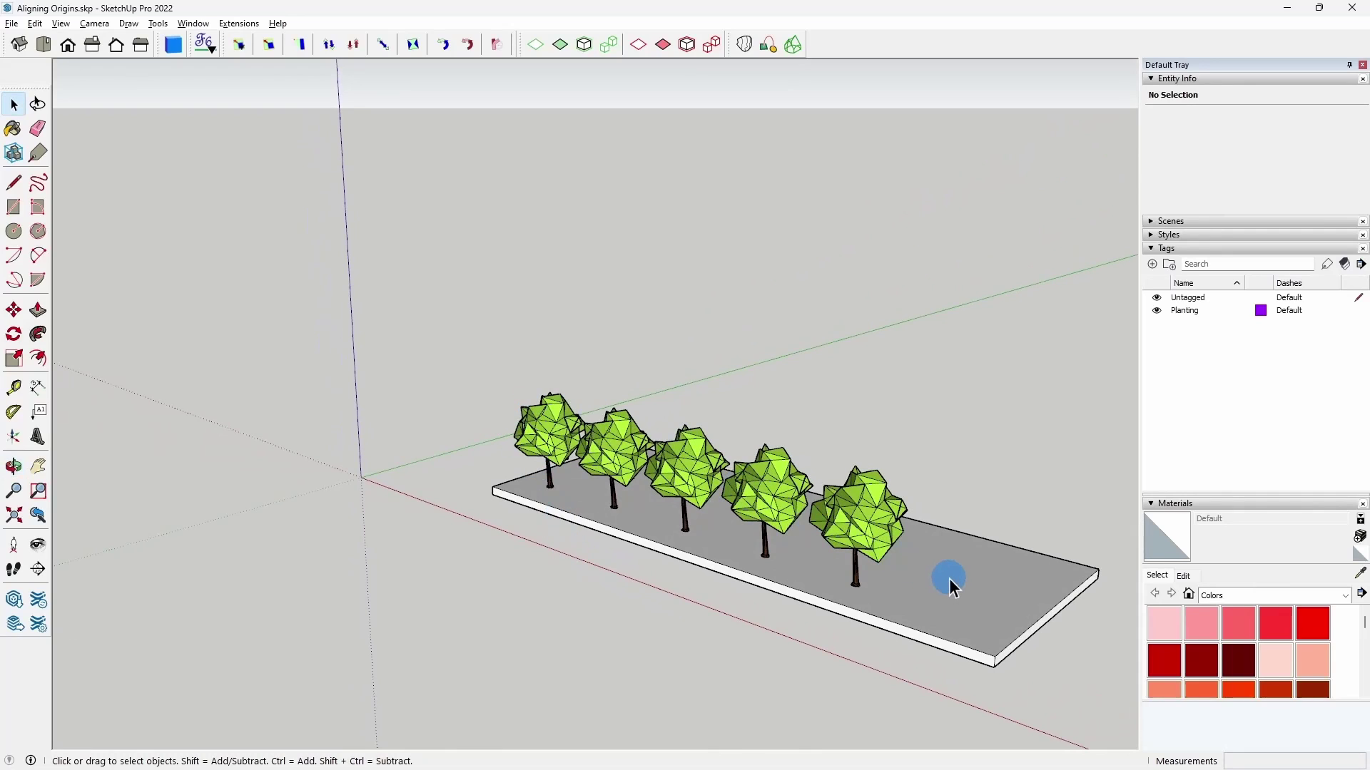
click(550, 432)
scroll(564, 428, up, 3)
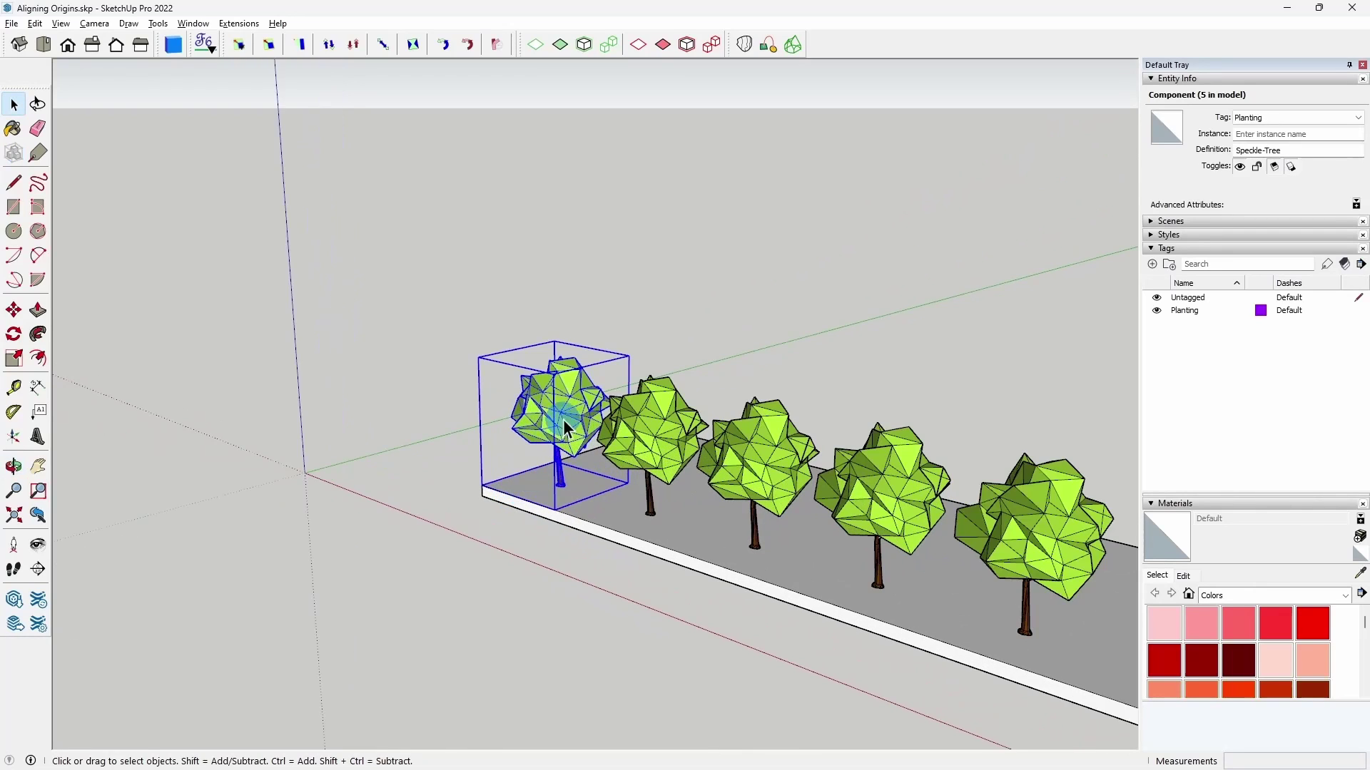
double_click(563, 417)
scroll(492, 485, up, 5)
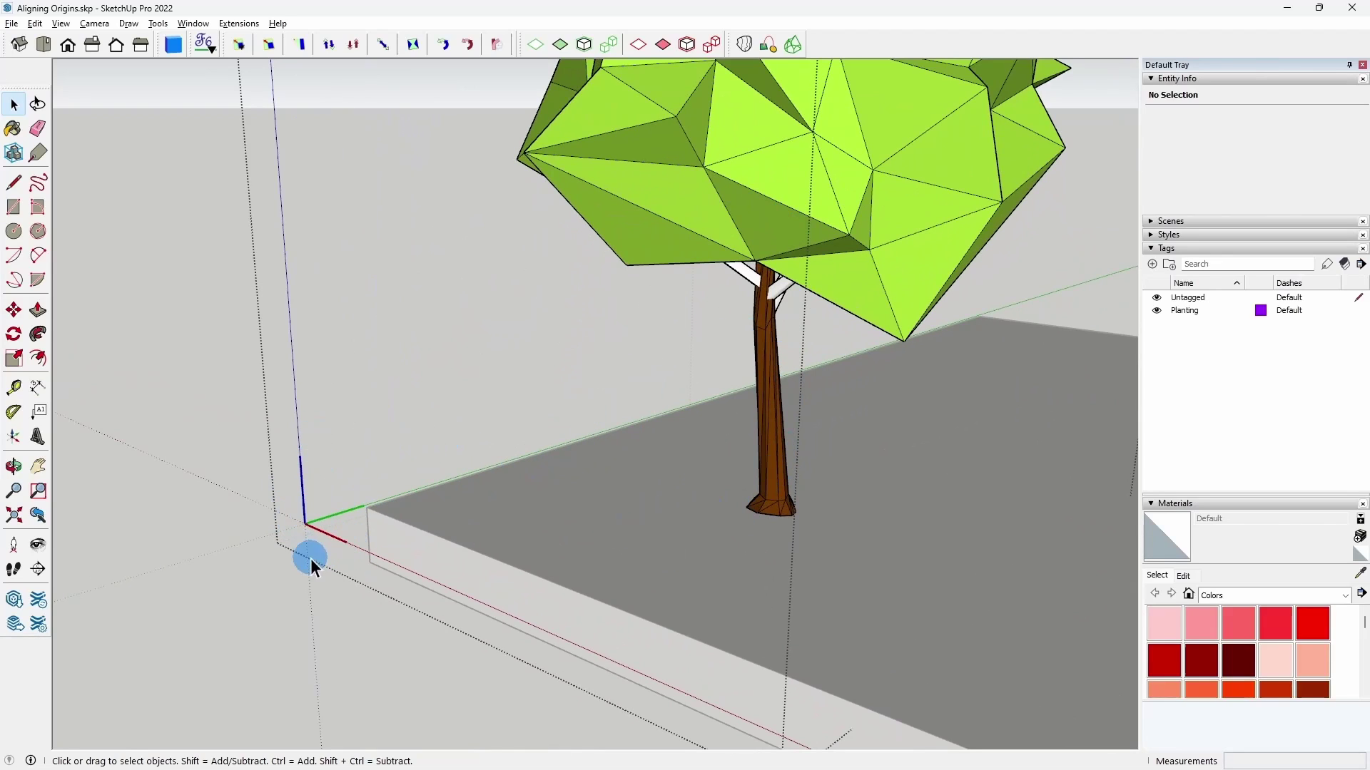
click(173, 554)
middle_drag(434, 589, 627, 410)
click(657, 373)
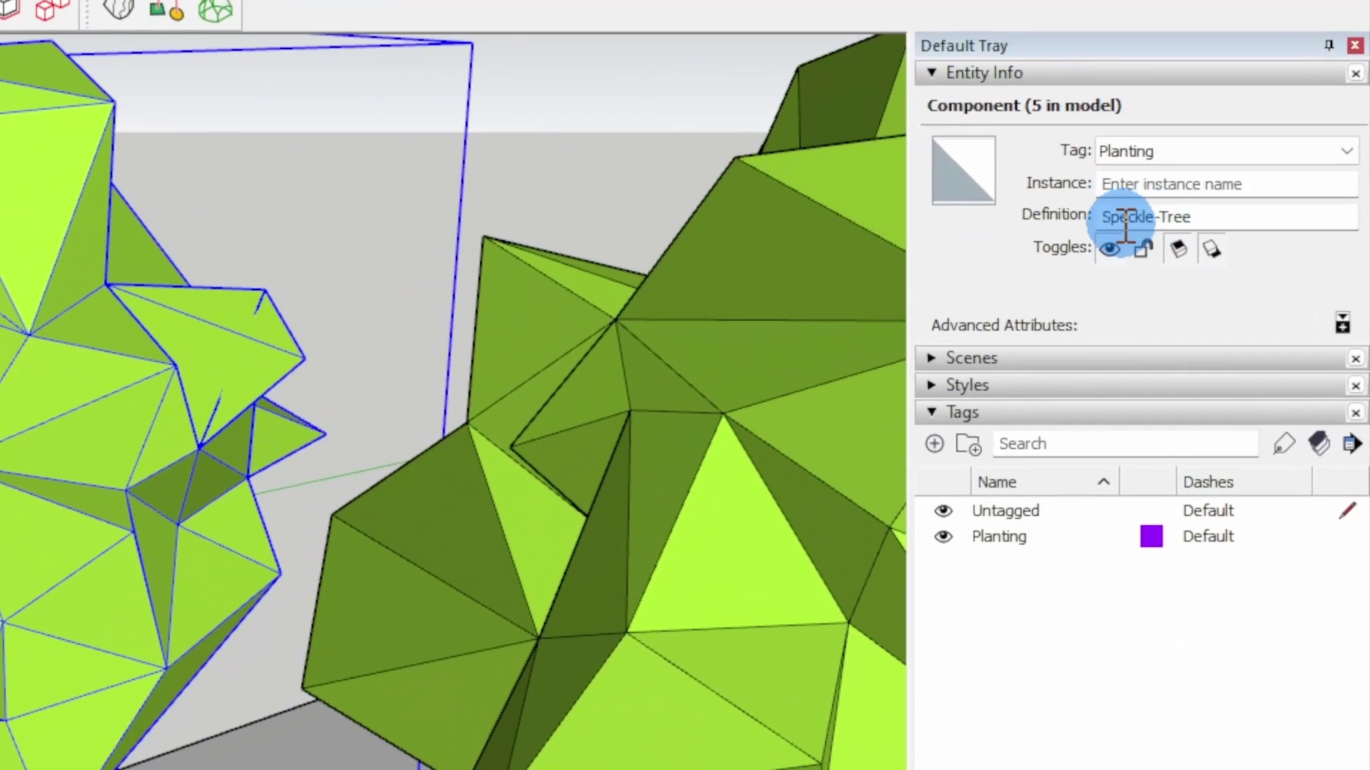
drag(1106, 214, 1214, 229)
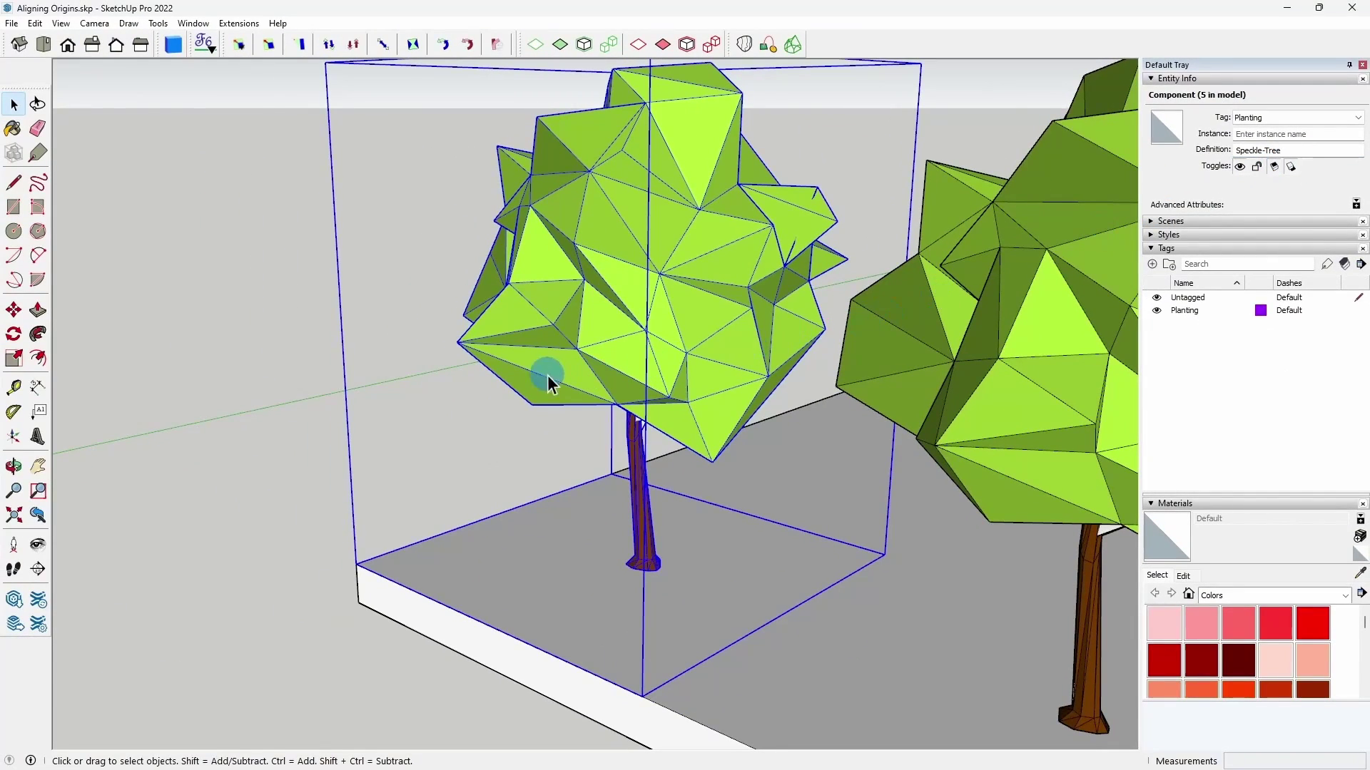
click(353, 363)
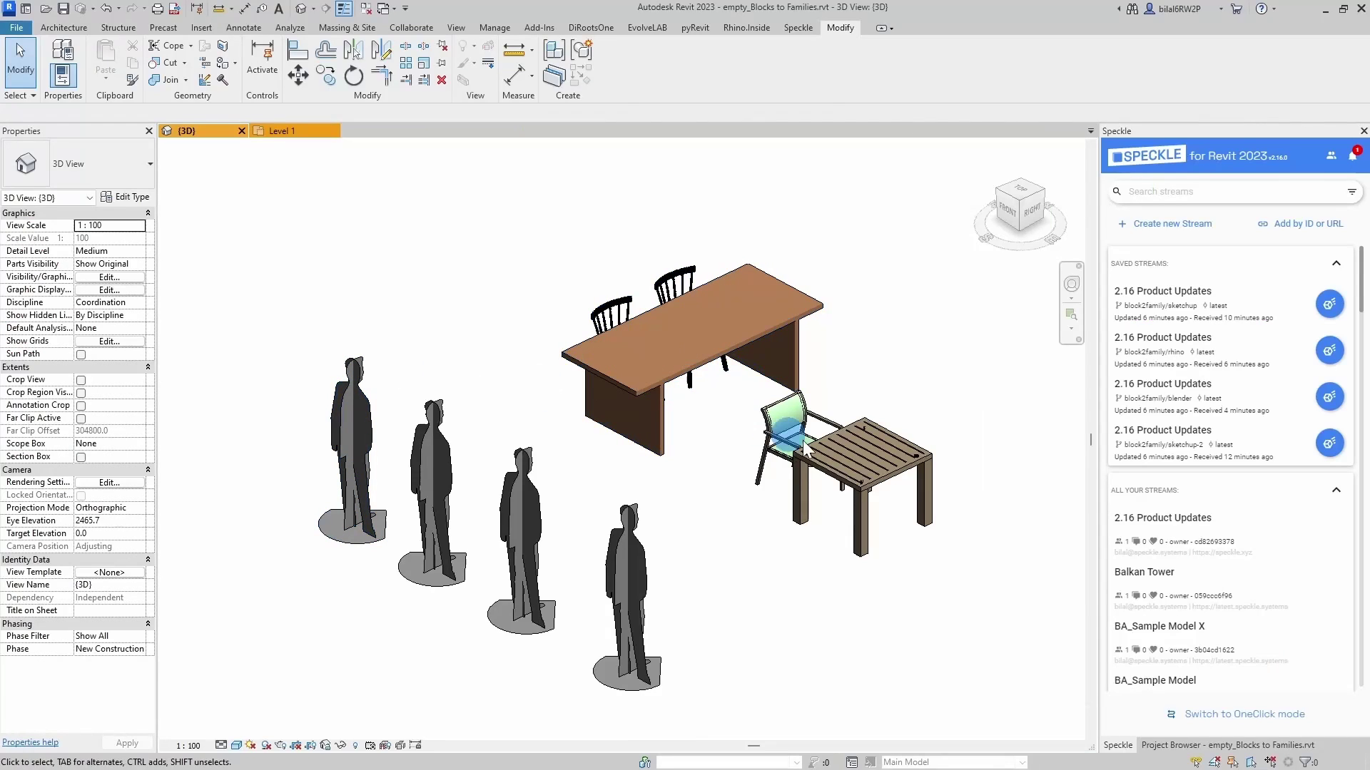
In the Project Browser, locate the Speckle-Tree type under Families > Planting
click(1164, 745)
scroll(1170, 550, down, 3)
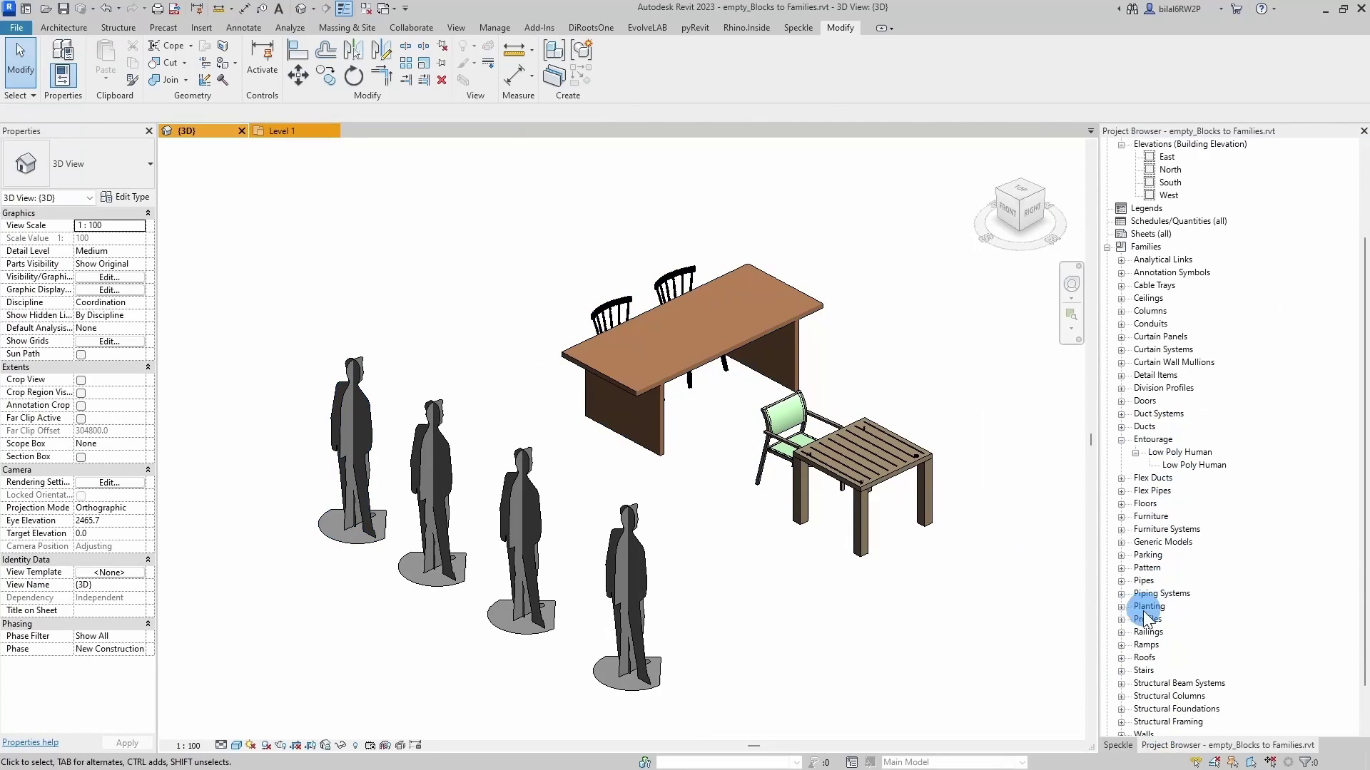
double_click(1144, 593)
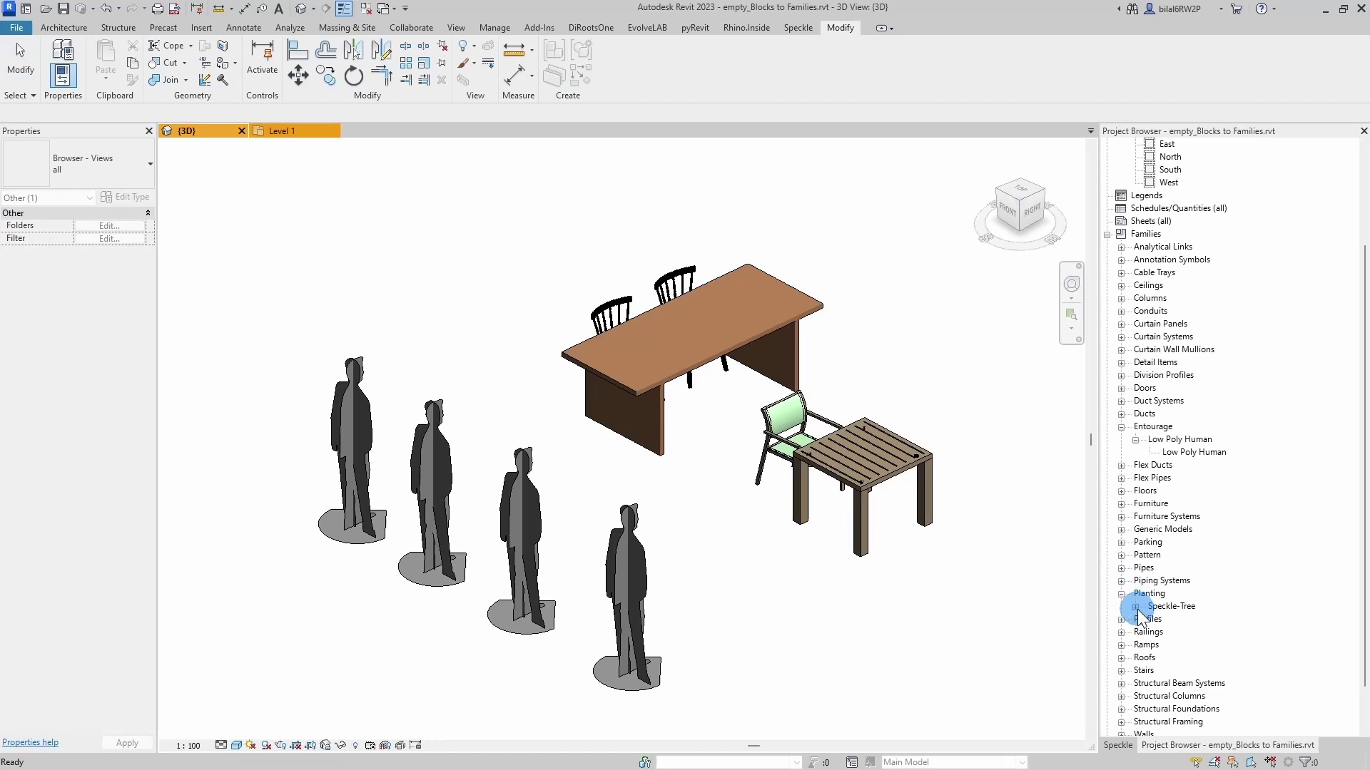
click(1136, 607)
click(1170, 607)
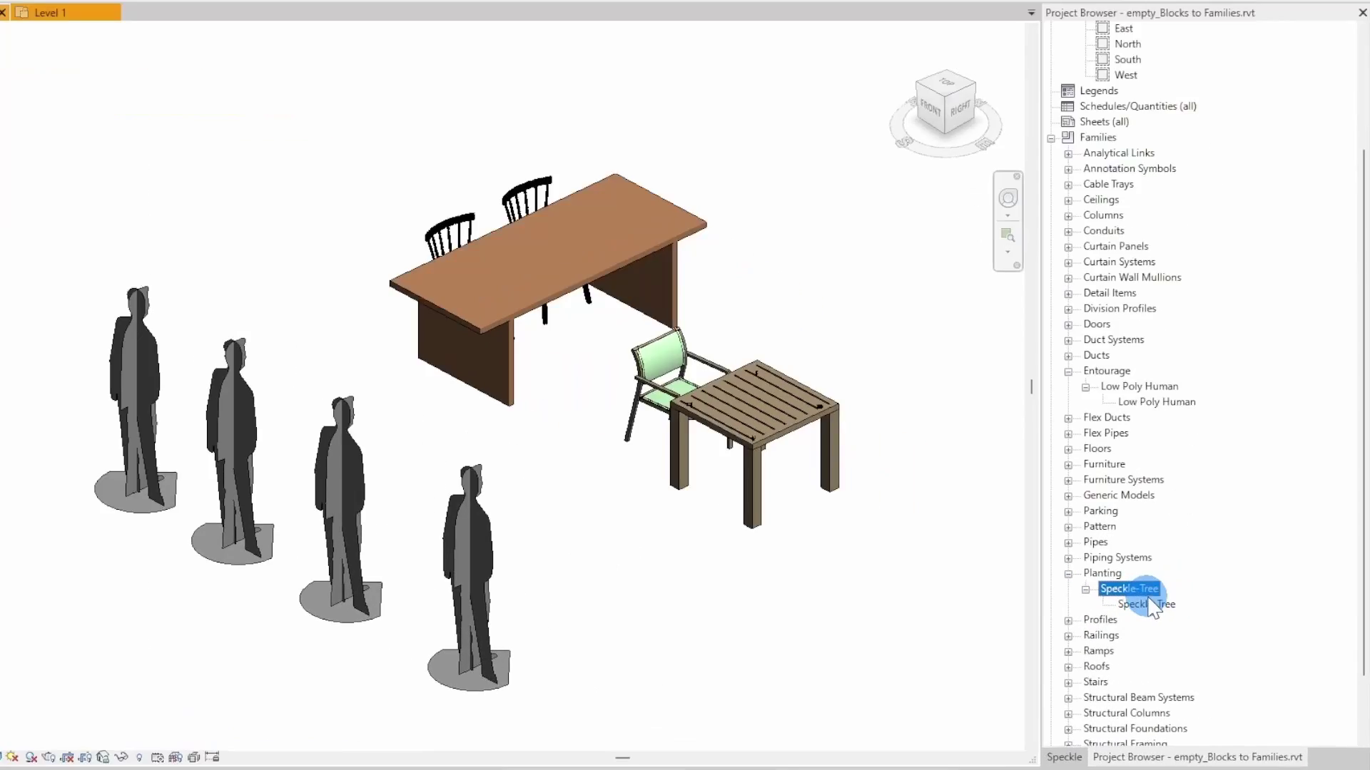
click(1181, 619)
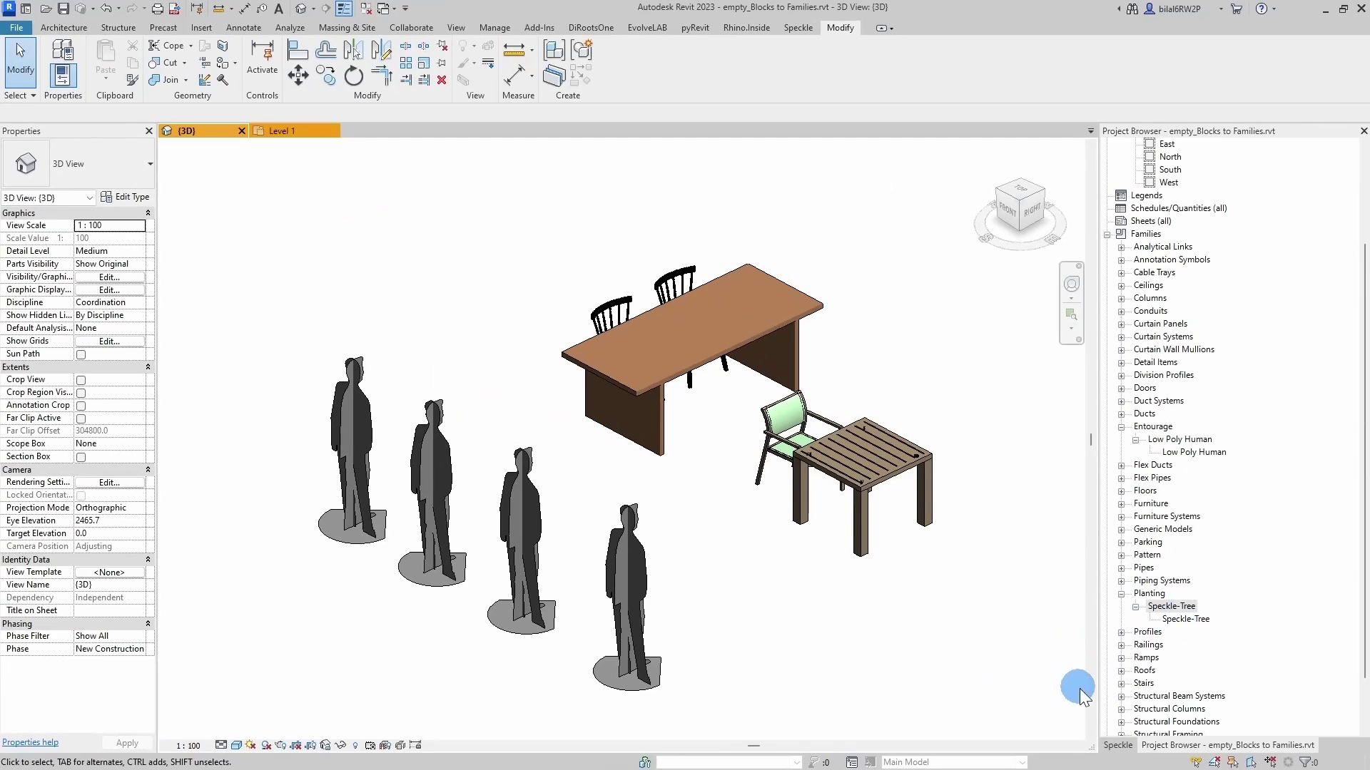
Return to the Speckle panel and inspect the five trees lined along the slab in 3D
click(1117, 745)
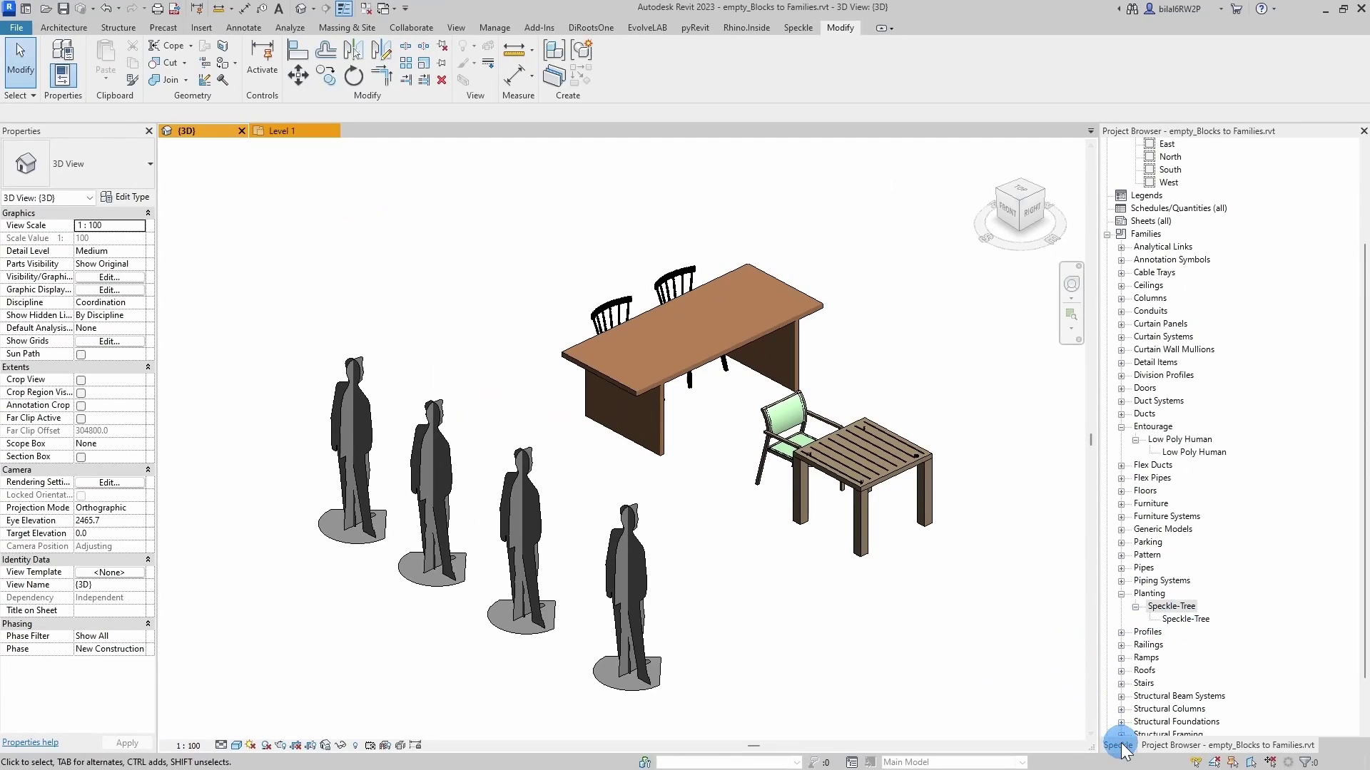
scroll(937, 622, down, 3)
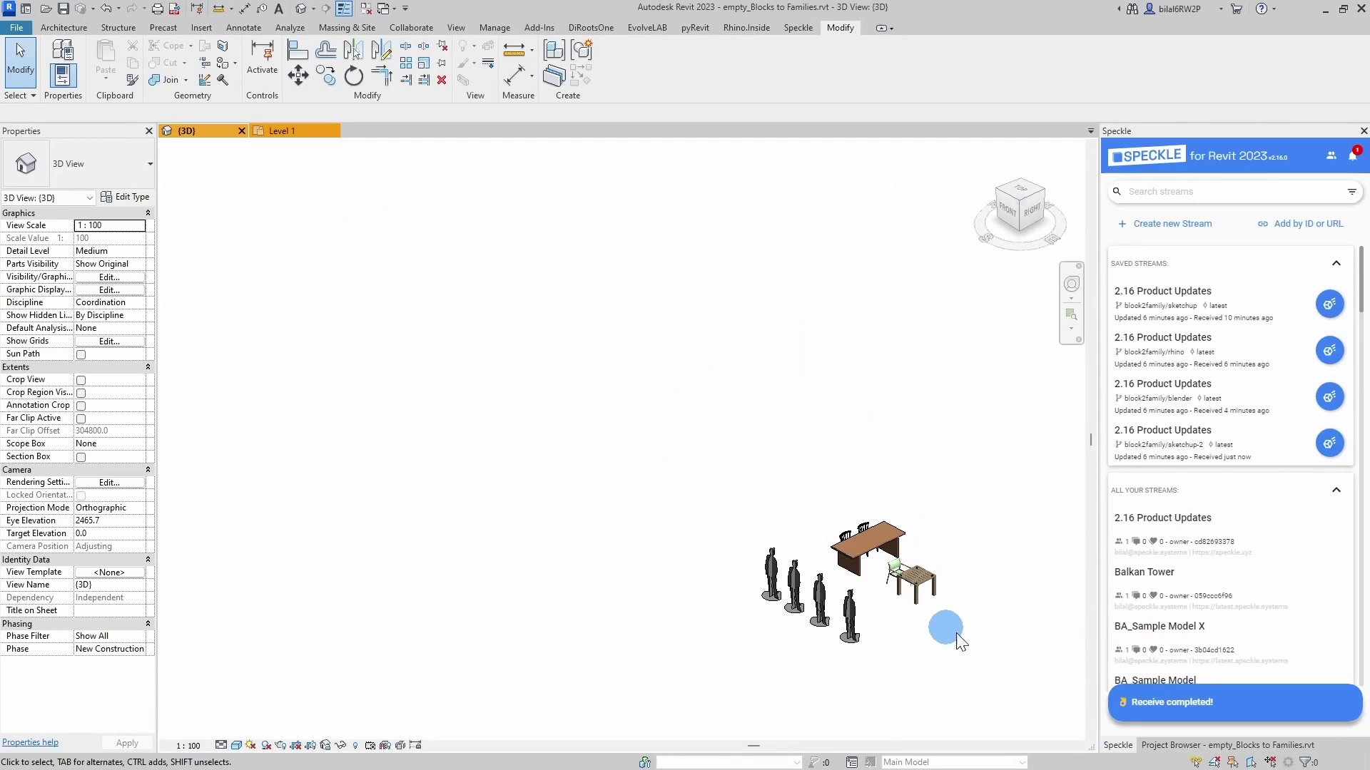
scroll(856, 606, up, 10)
scroll(471, 517, down, 4)
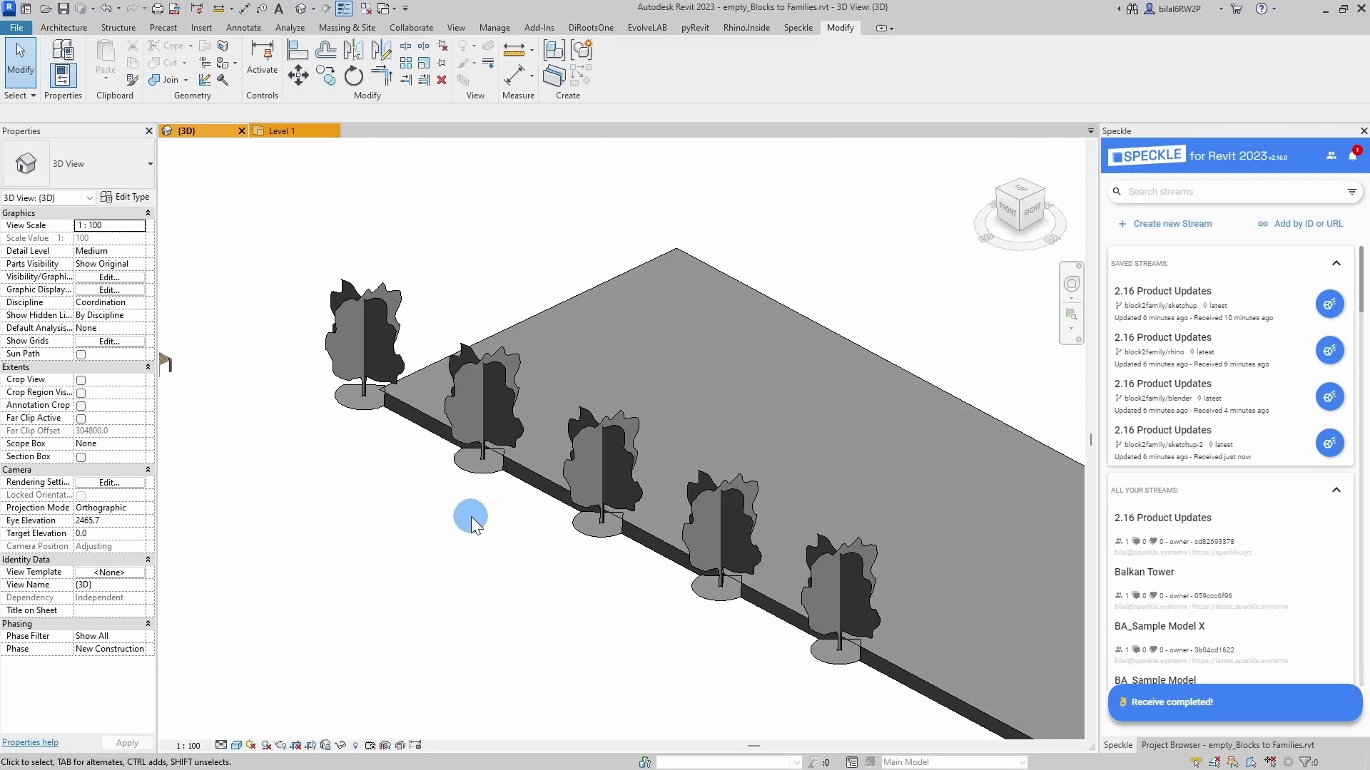
scroll(532, 478, up, 1)
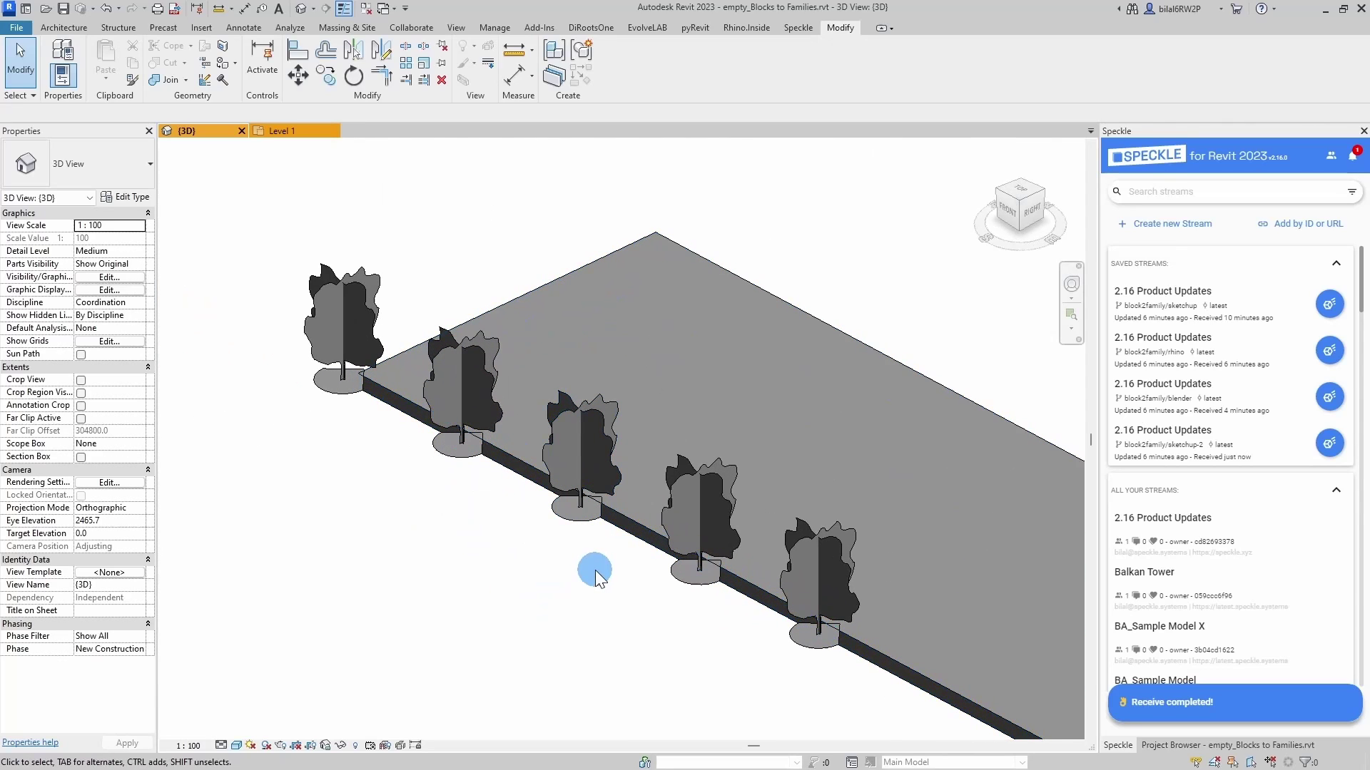
click(492, 361)
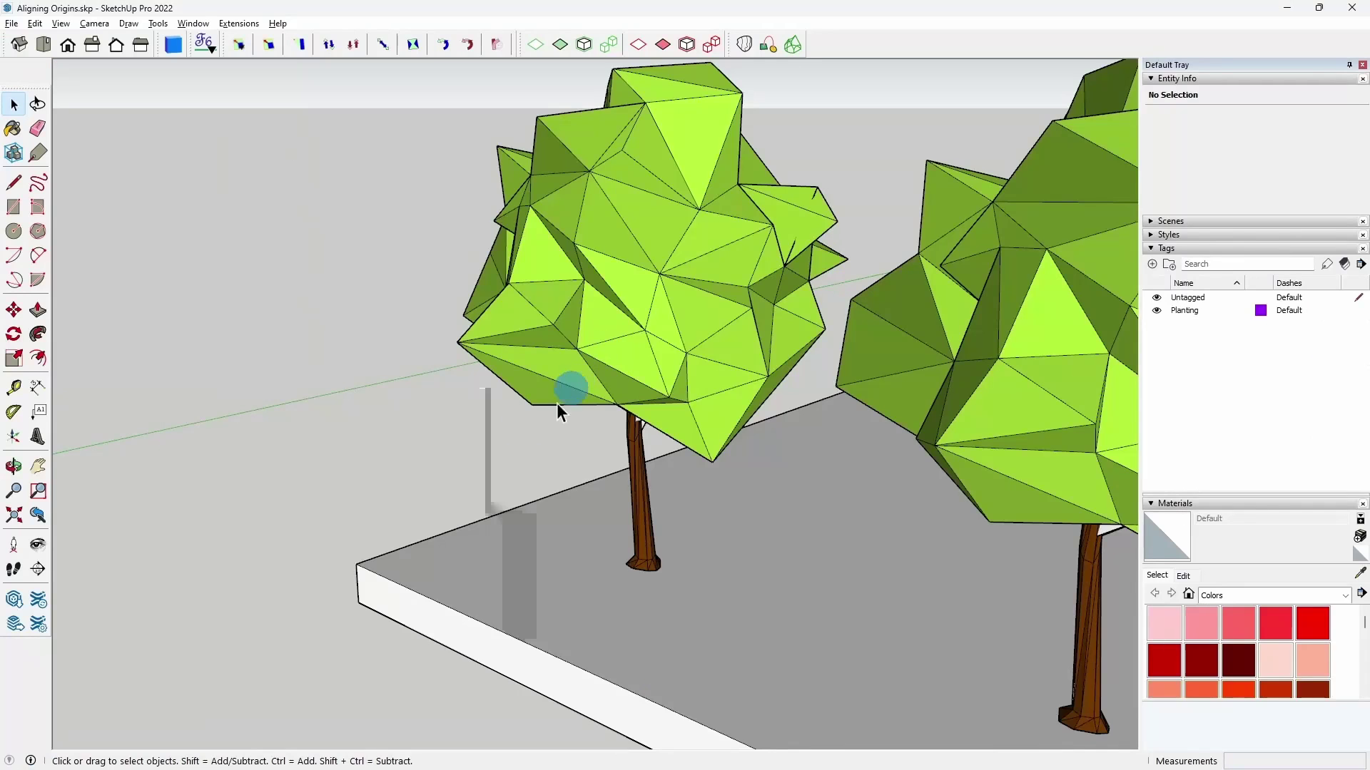
scroll(560, 398, down, 5)
scroll(503, 485, down, 3)
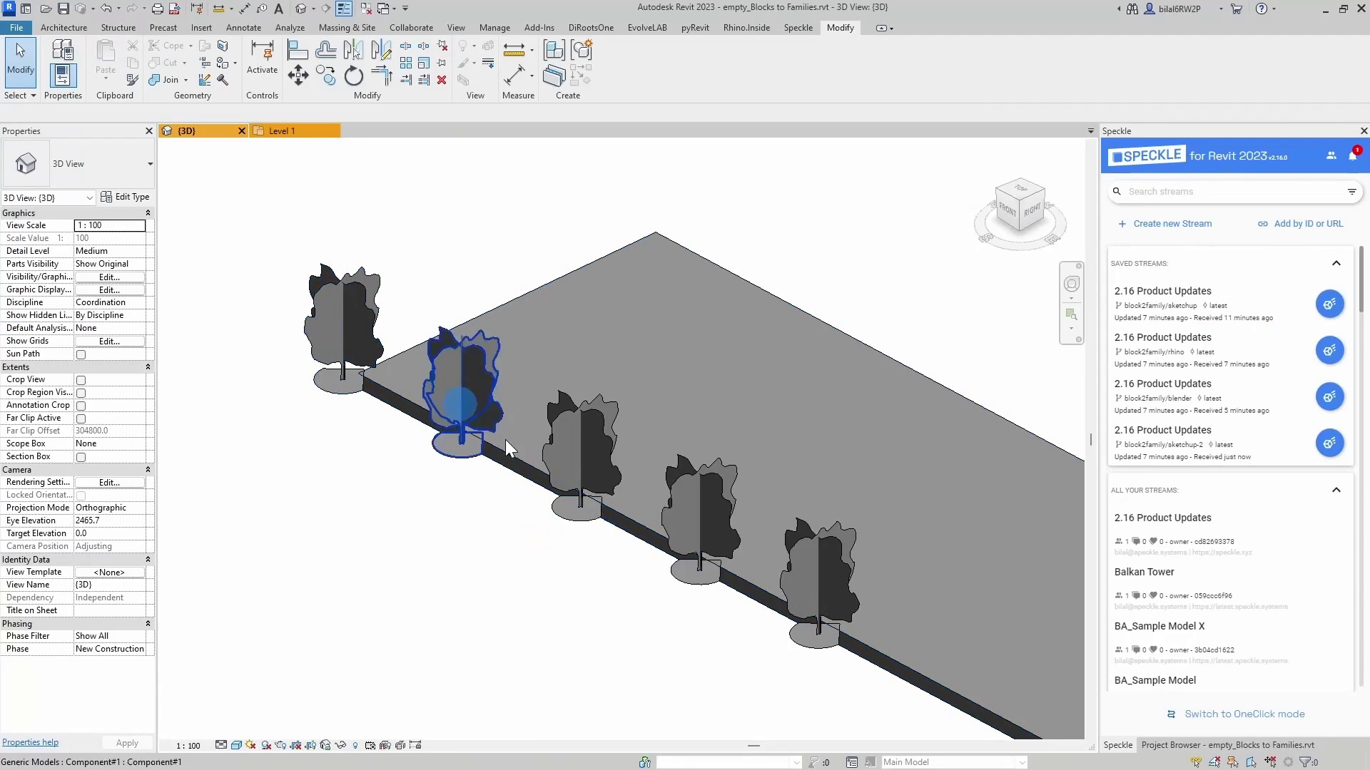
click(858, 704)
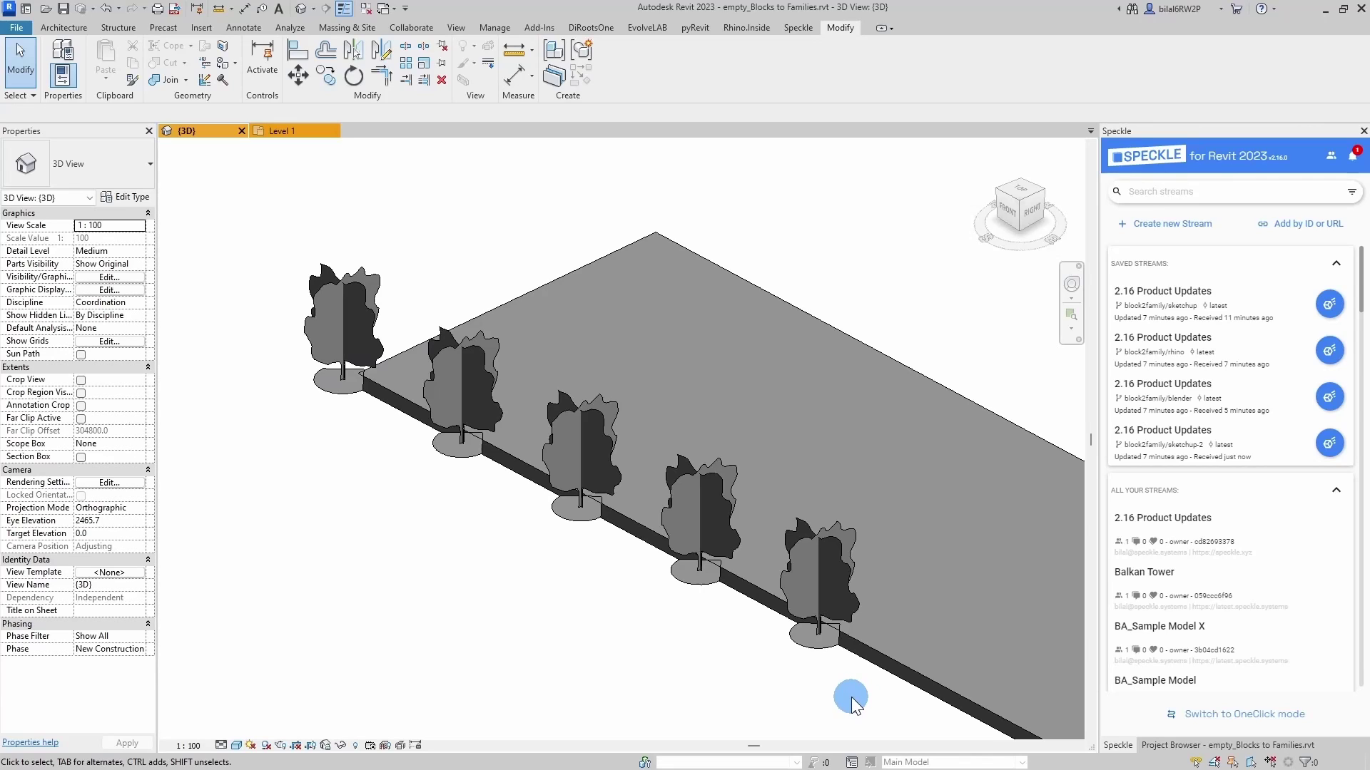
Select the first tree on the slab to edit the Speckle-Tree family
click(370, 413)
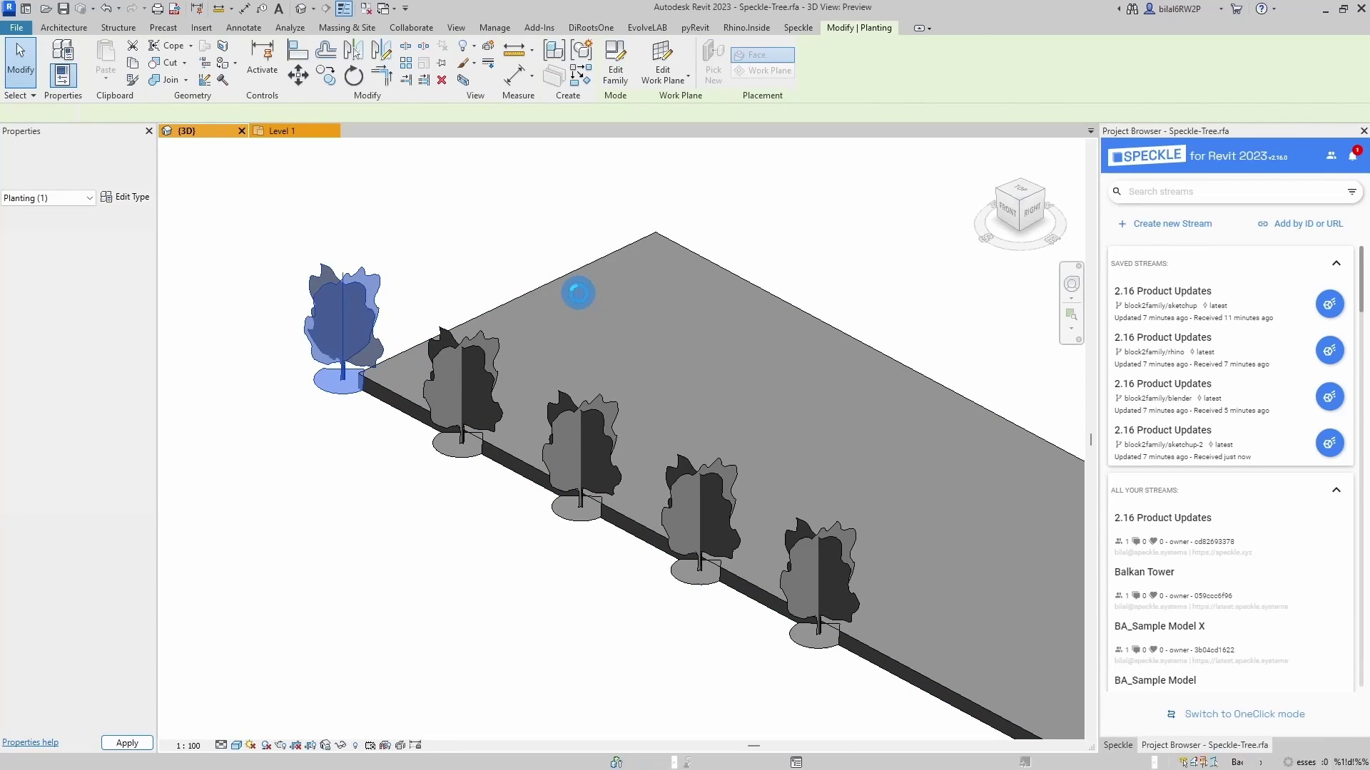
scroll(801, 511, down, 5)
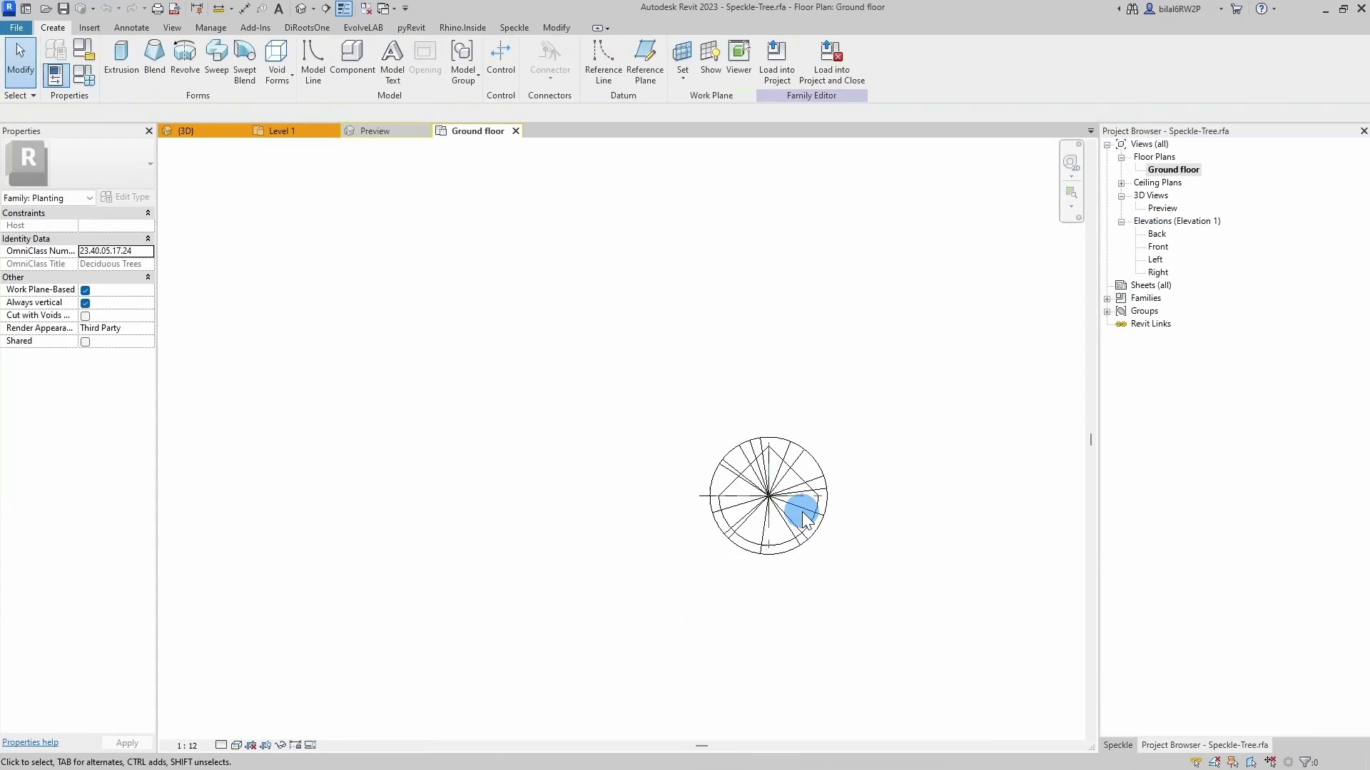
scroll(802, 512, up, 7)
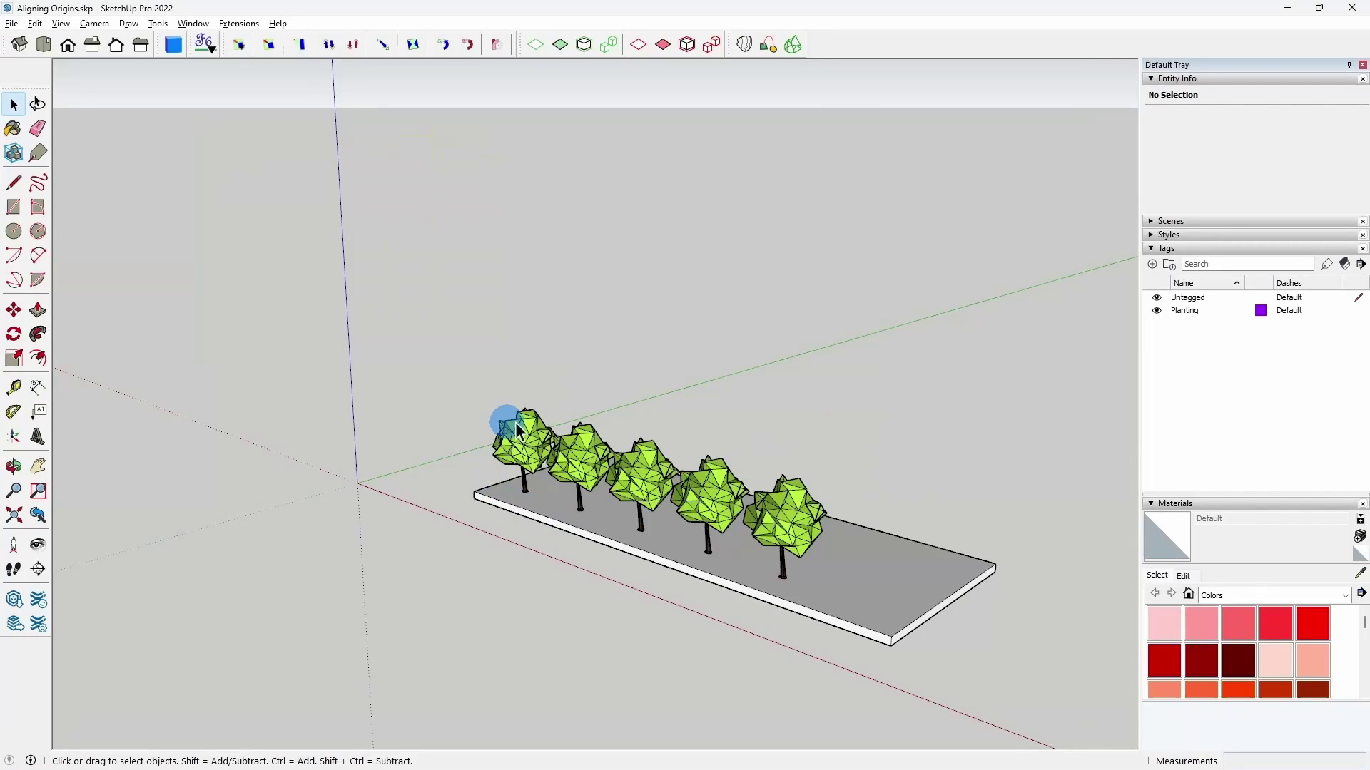
In SketchUp, leave the current component and enter the first tree component to check its origin
scroll(485, 485, up, 4)
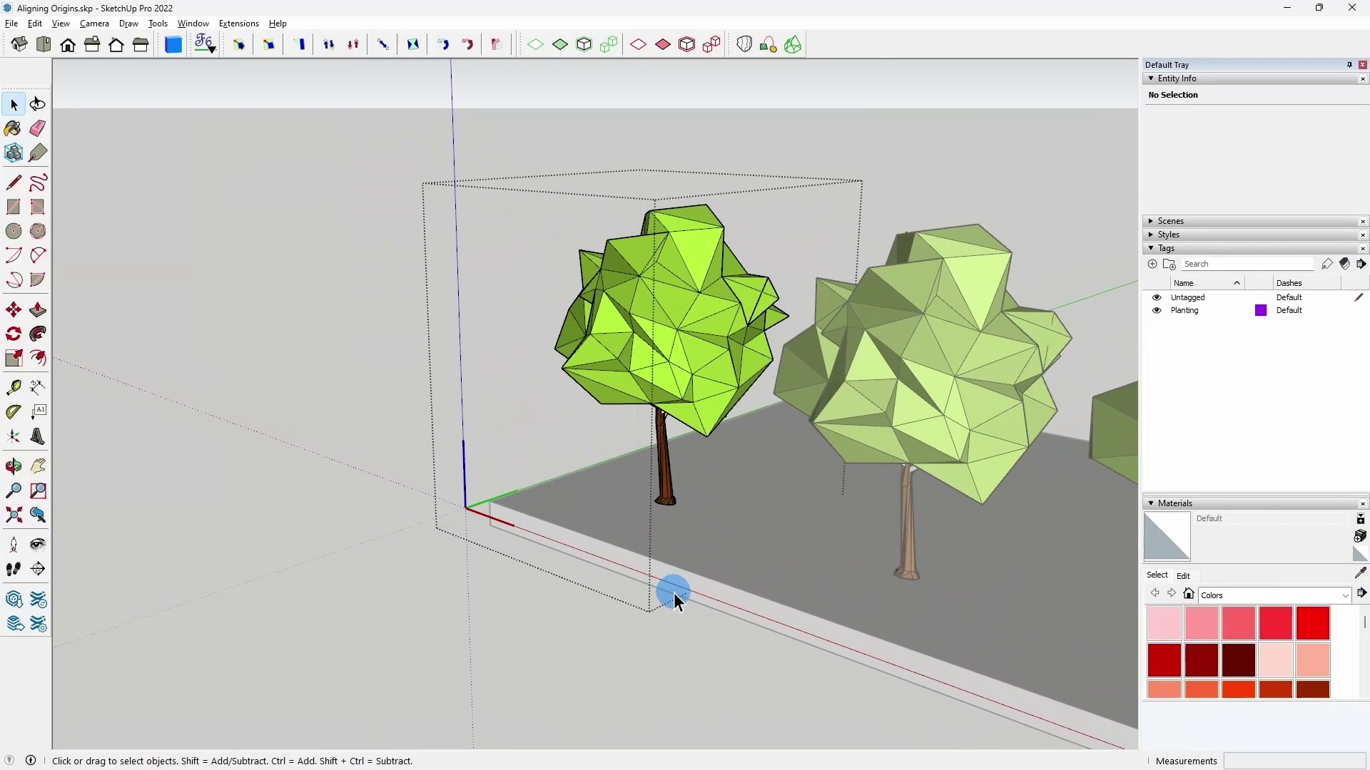
click(664, 593)
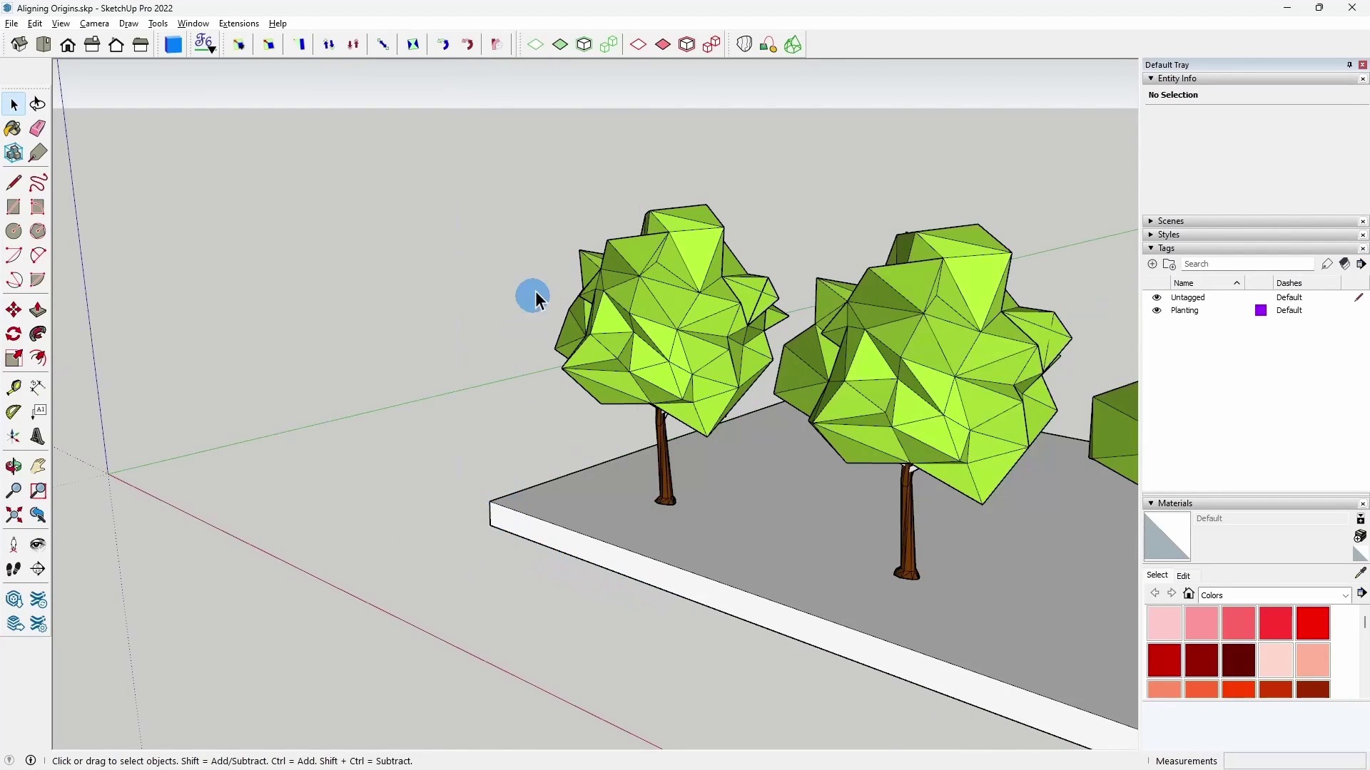
double_click(667, 336)
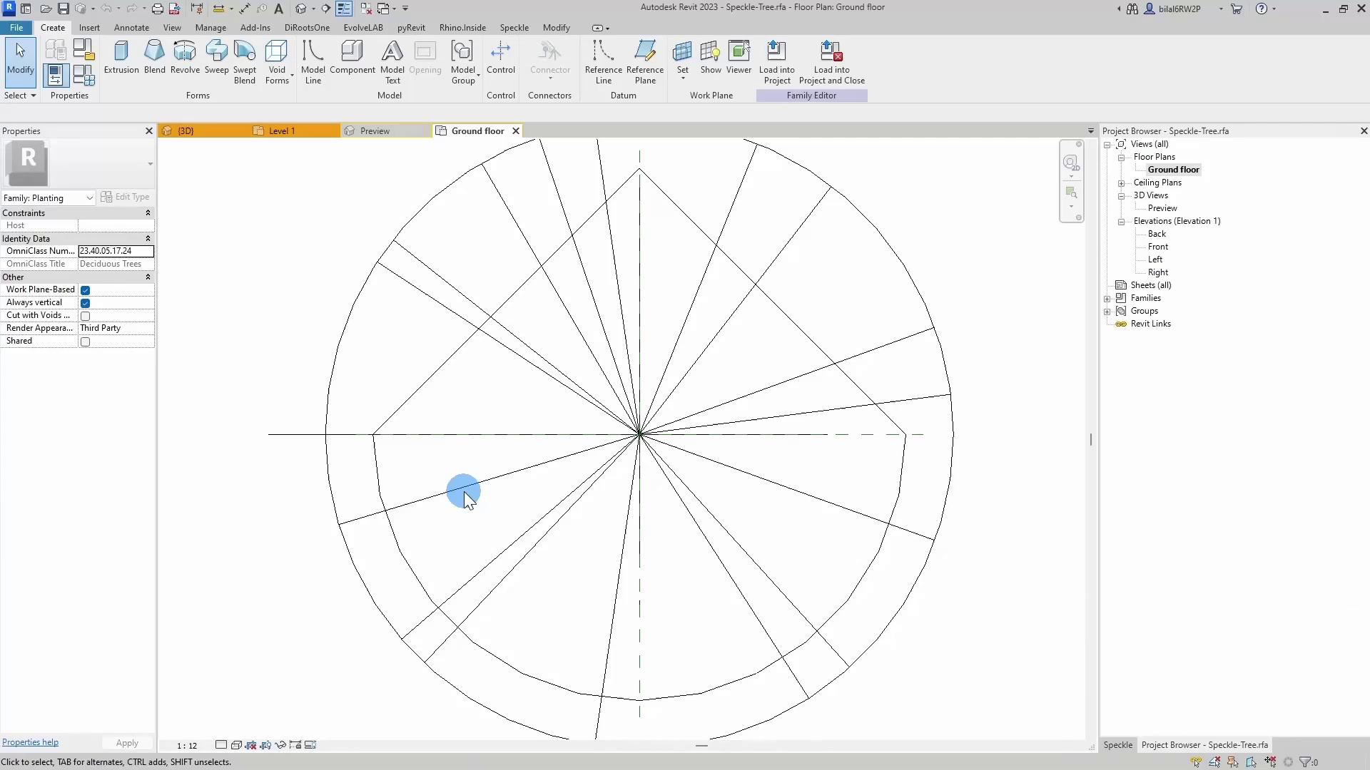
Show the project's {3D} view with the trees beside the table, chairs and people
click(174, 133)
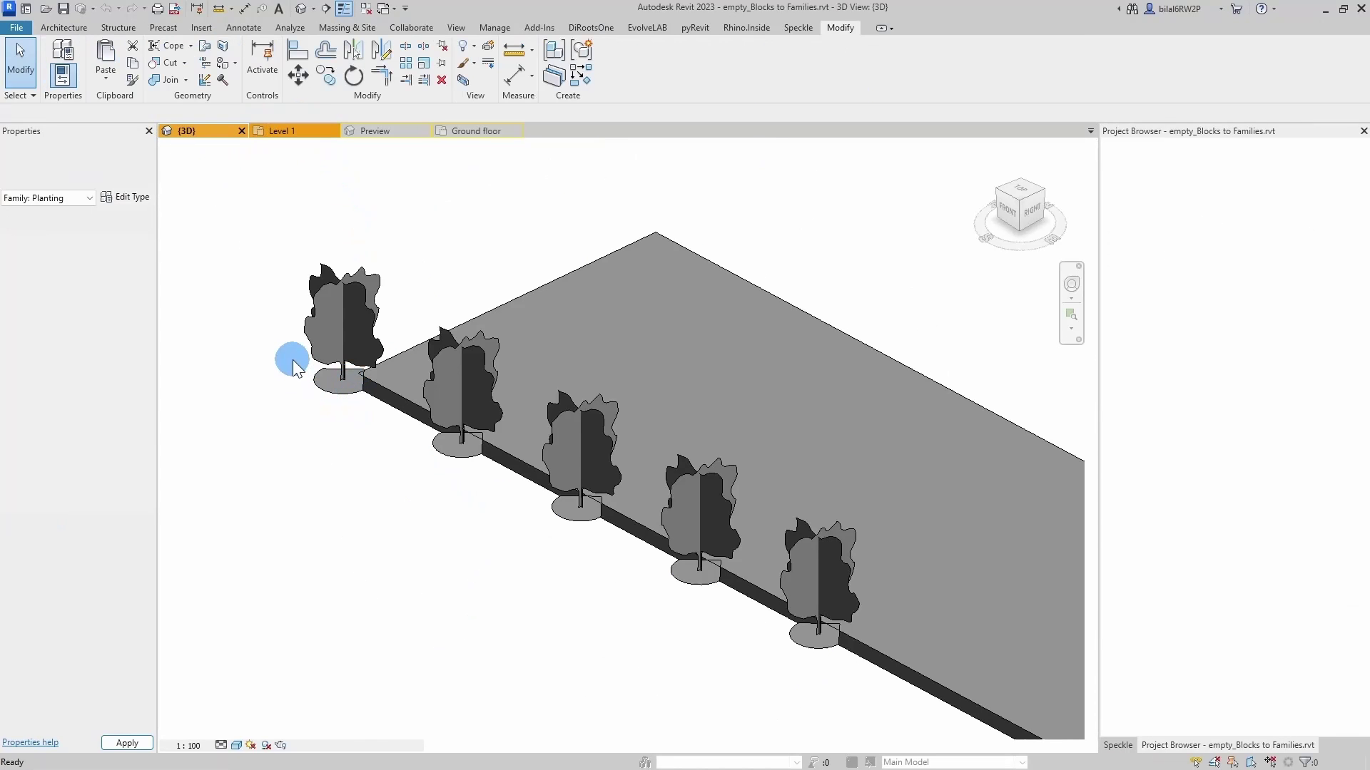
scroll(294, 360, up, 4)
scroll(397, 387, up, 3)
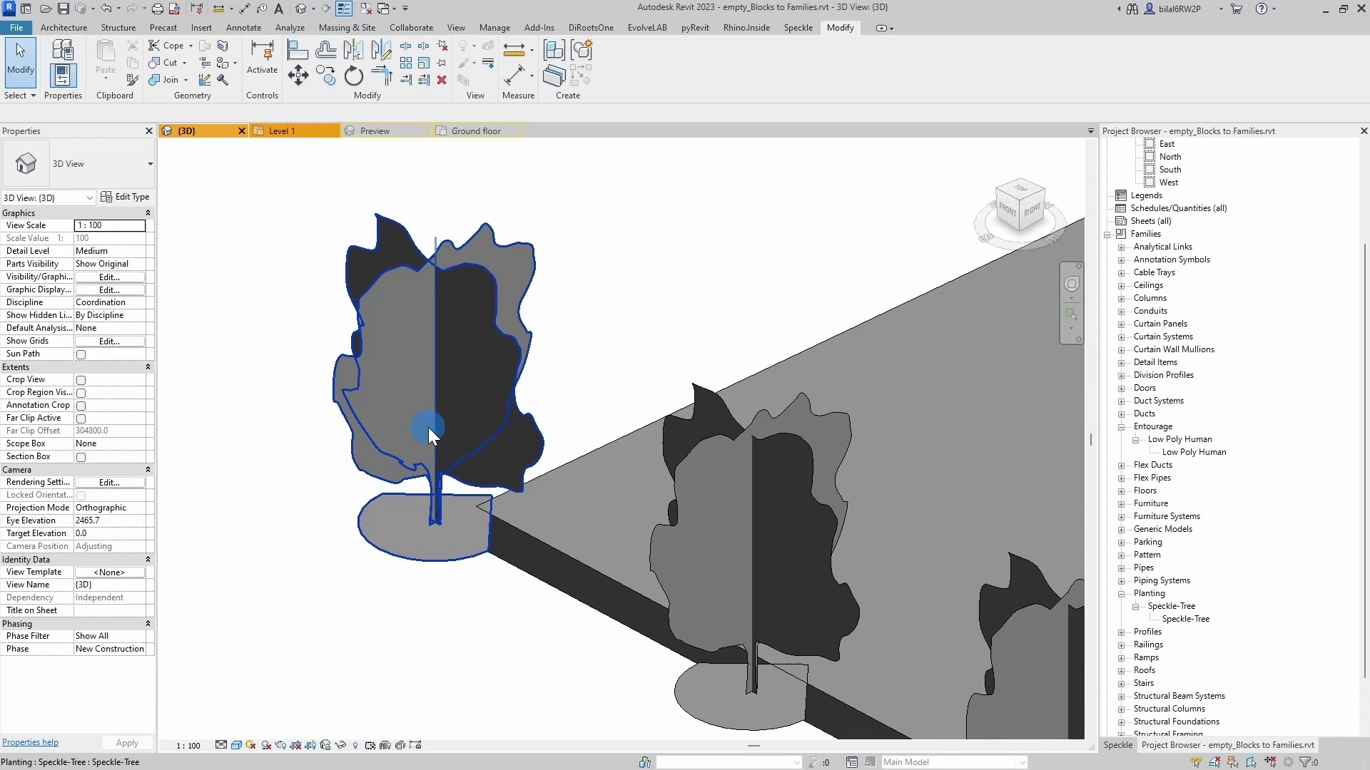
middle_drag(428, 427, 567, 515)
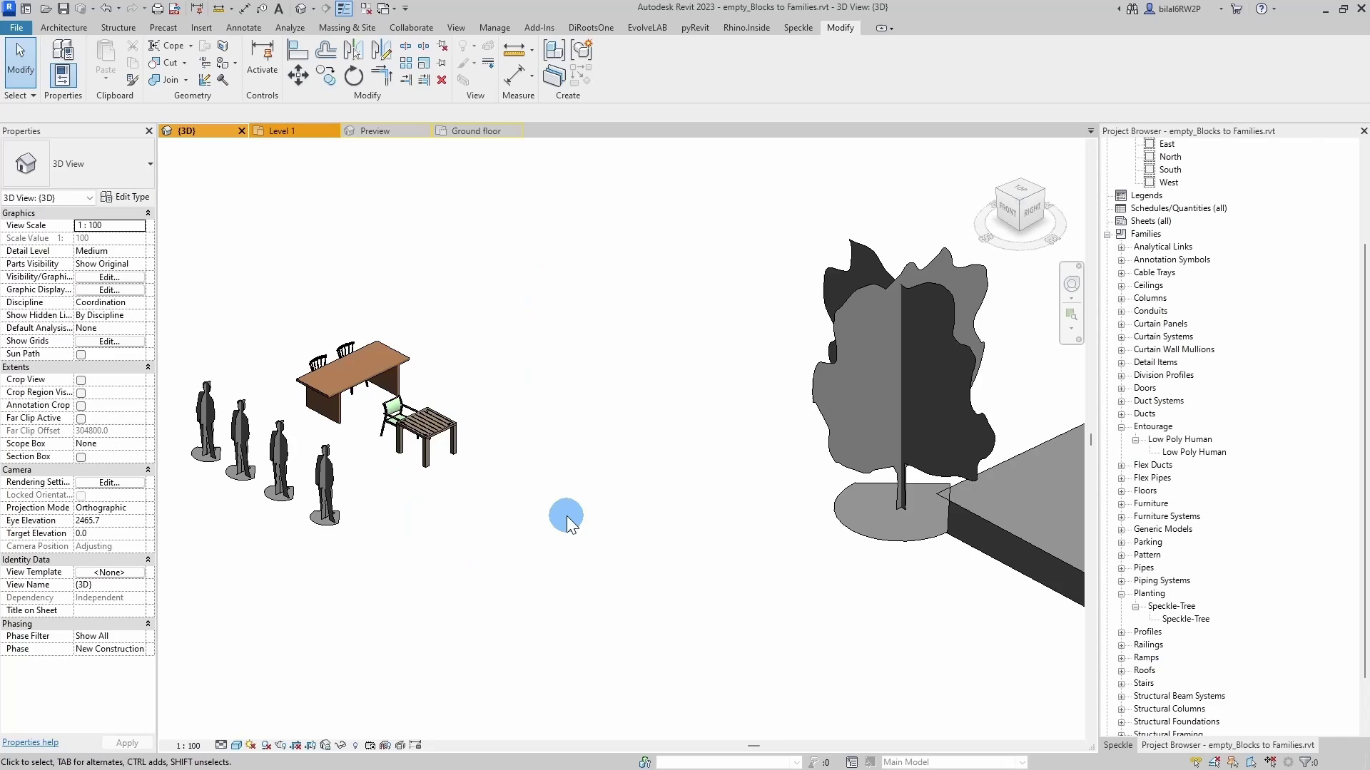